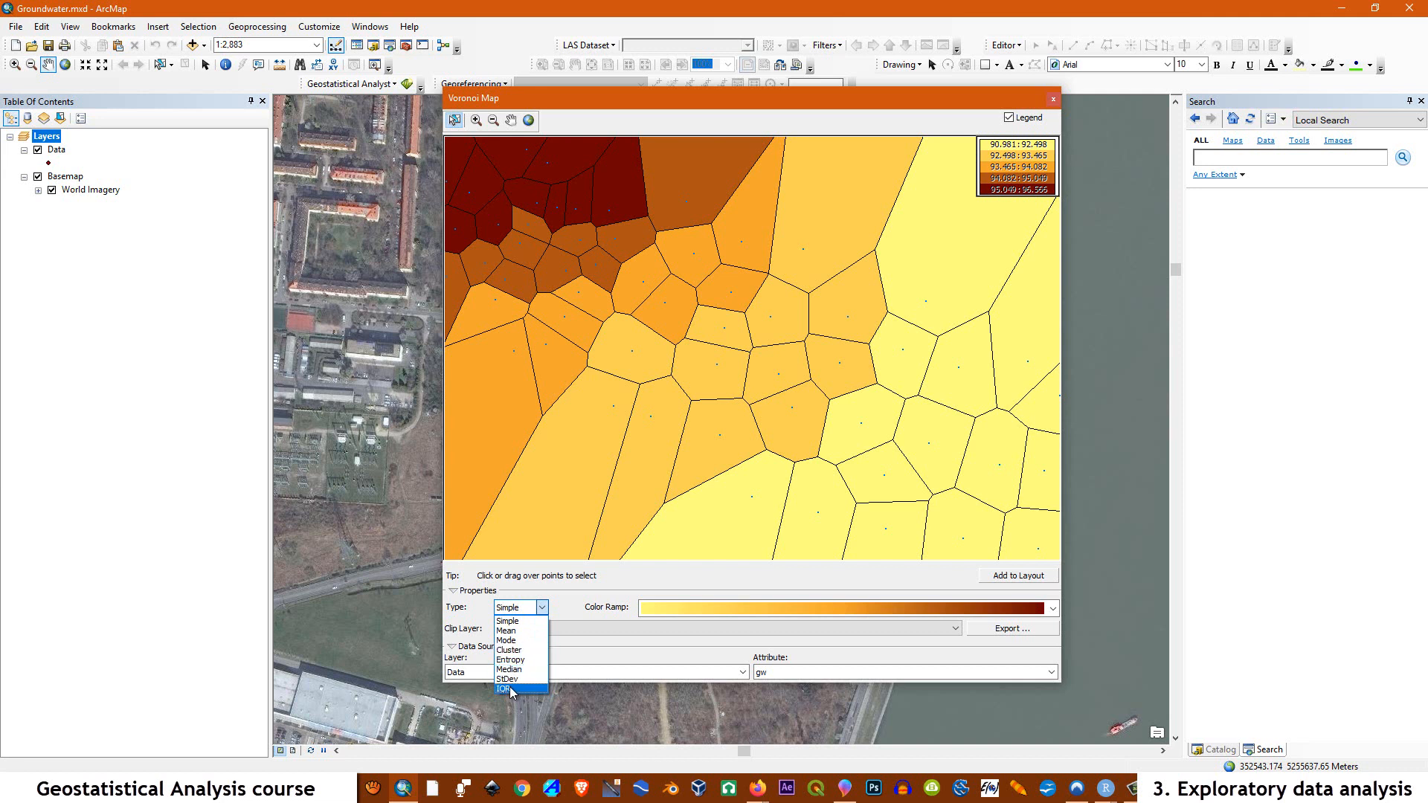
# - Keep the Voronoi map type as Simple and change its color ramp to the yellow-to-red gradient
pyautogui.click(588, 417)
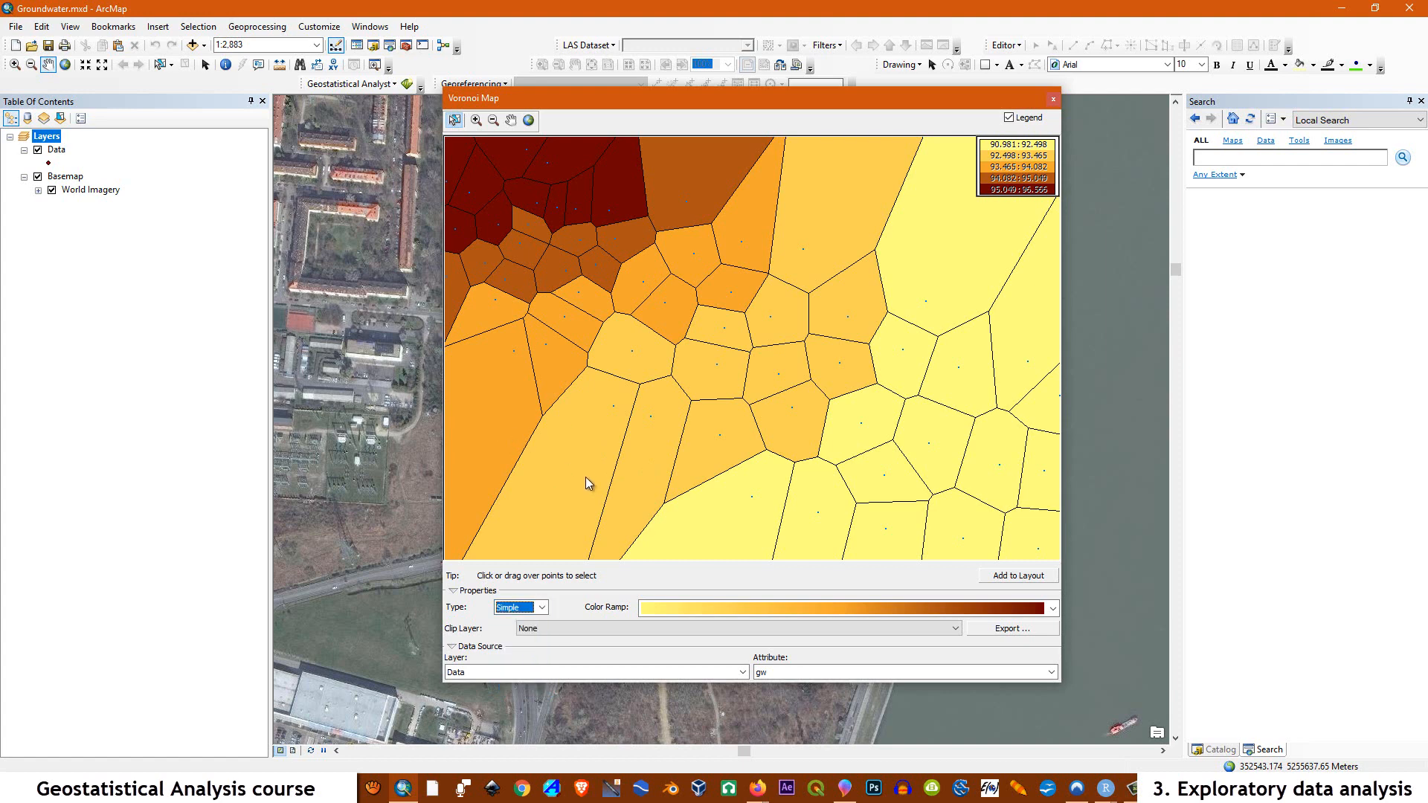
pyautogui.click(1053, 609)
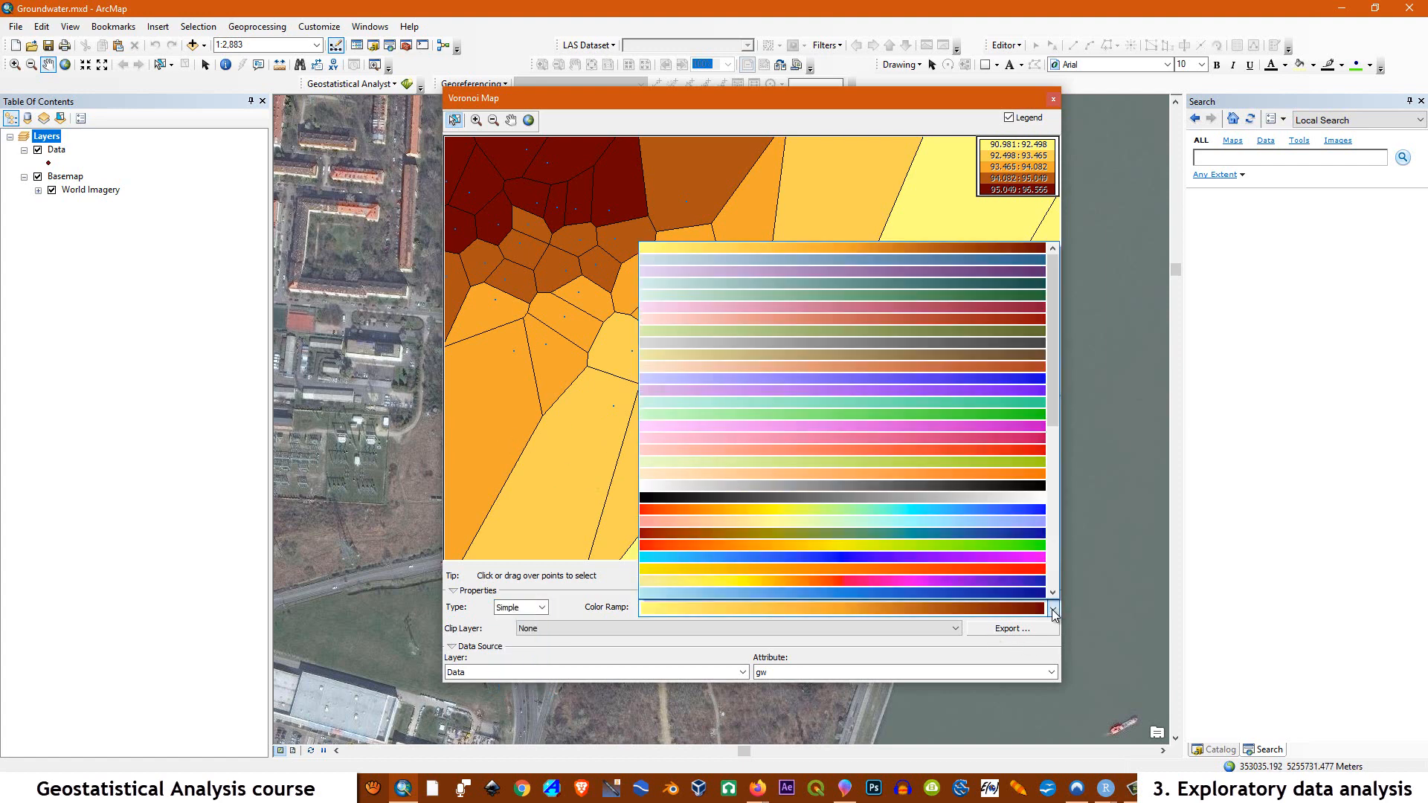
pyautogui.click(766, 573)
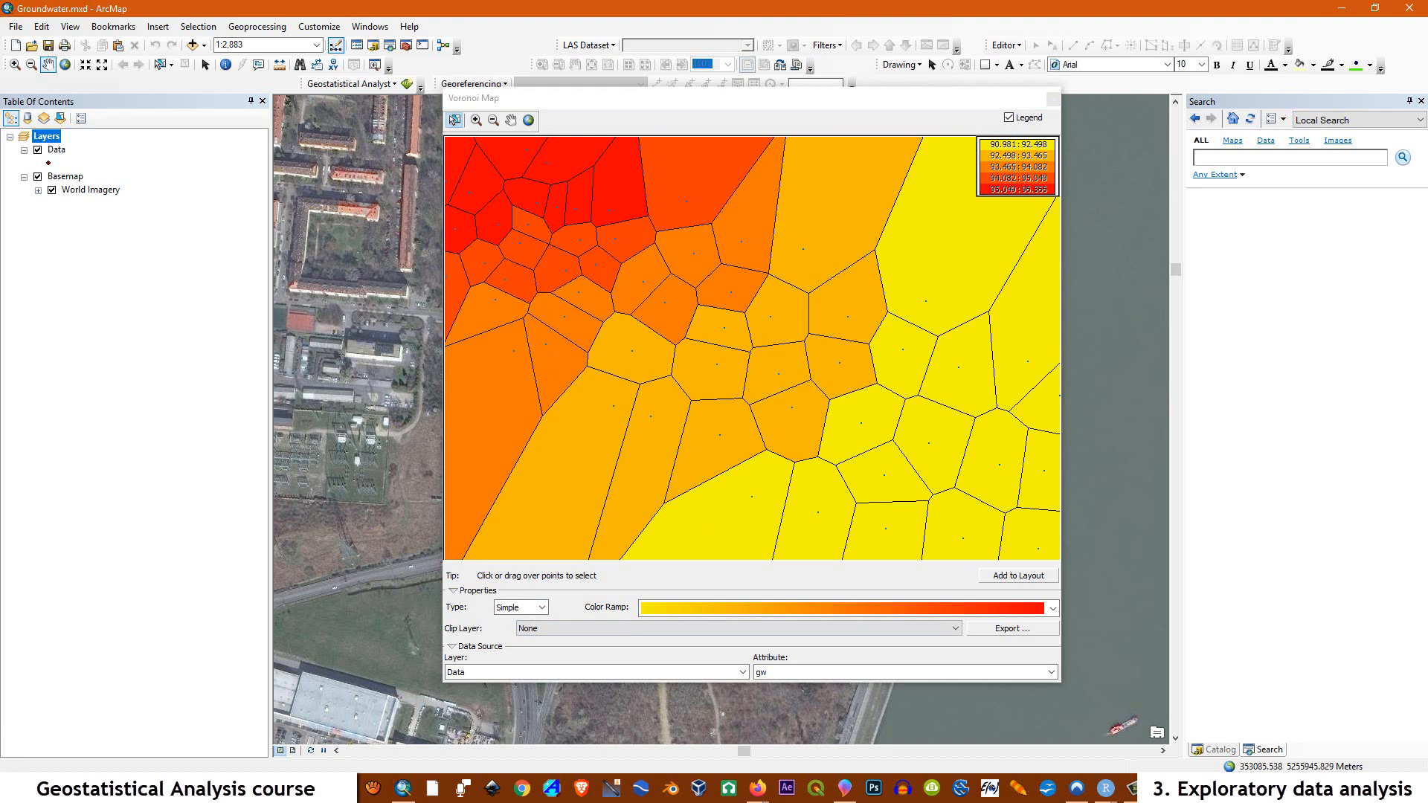
# - Switch to the RStudio window with groundwater.R and replace the comment line at line 102 with the copied Voronoi map code
pyautogui.moveTo(1108, 794)
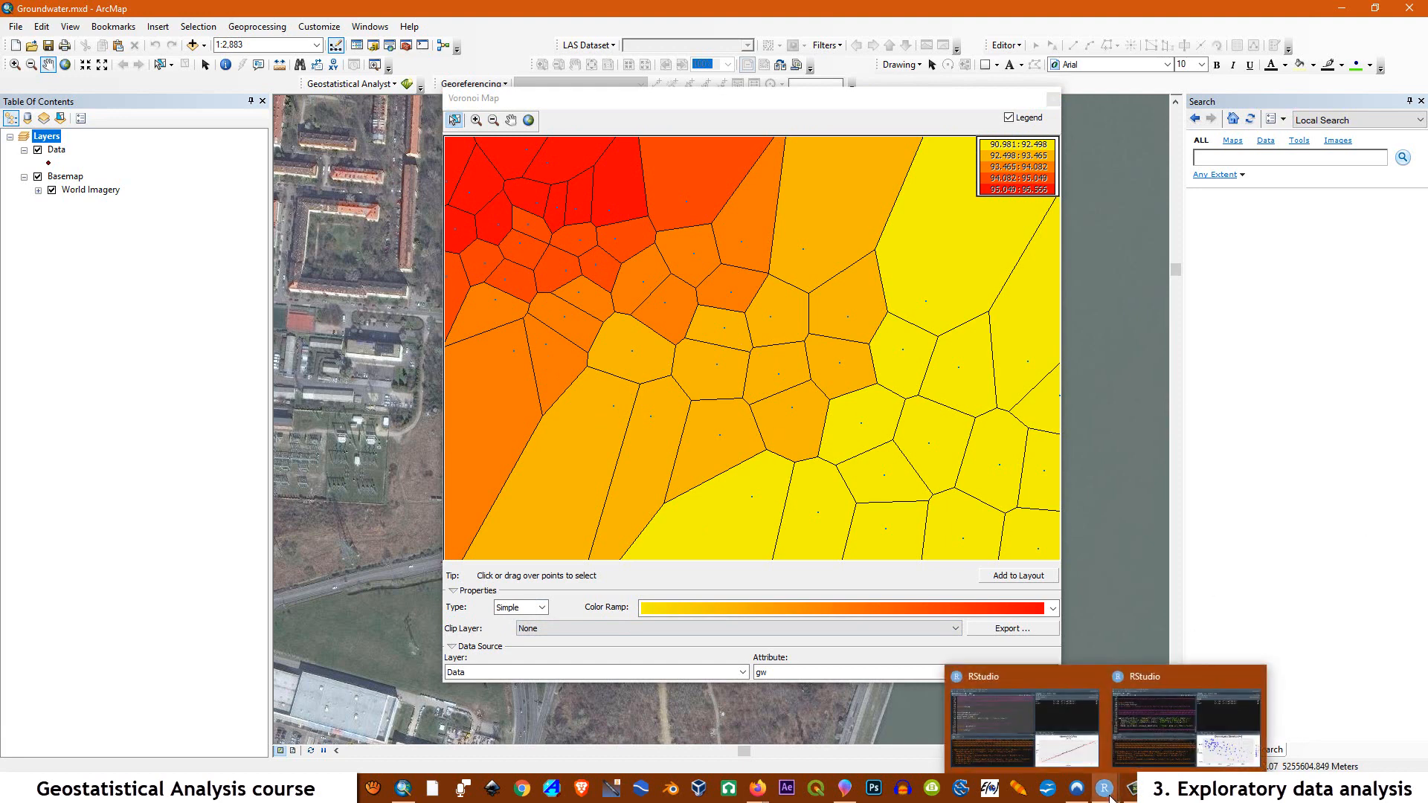
pyautogui.click(1187, 676)
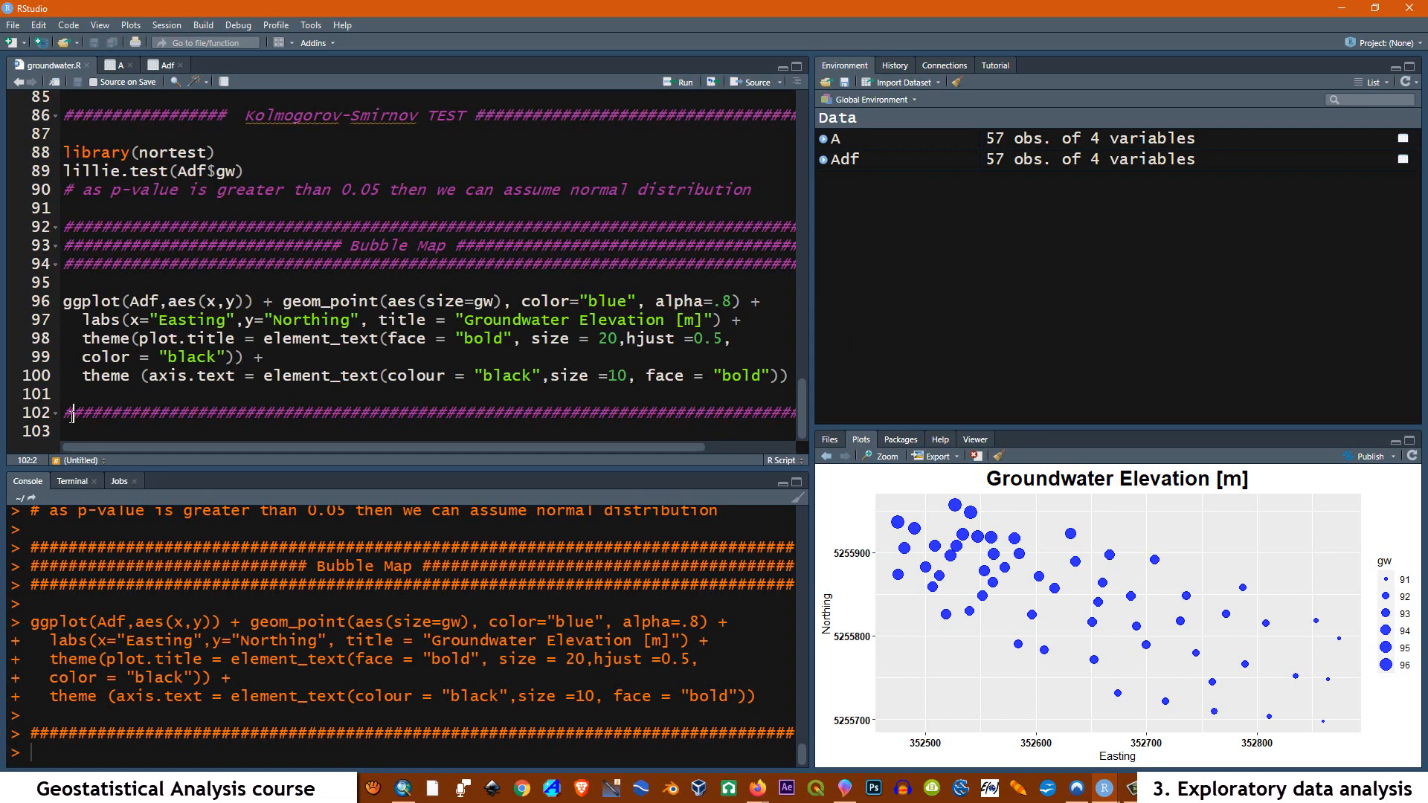
pyautogui.moveTo(64, 413); pyautogui.dragTo(799, 415)
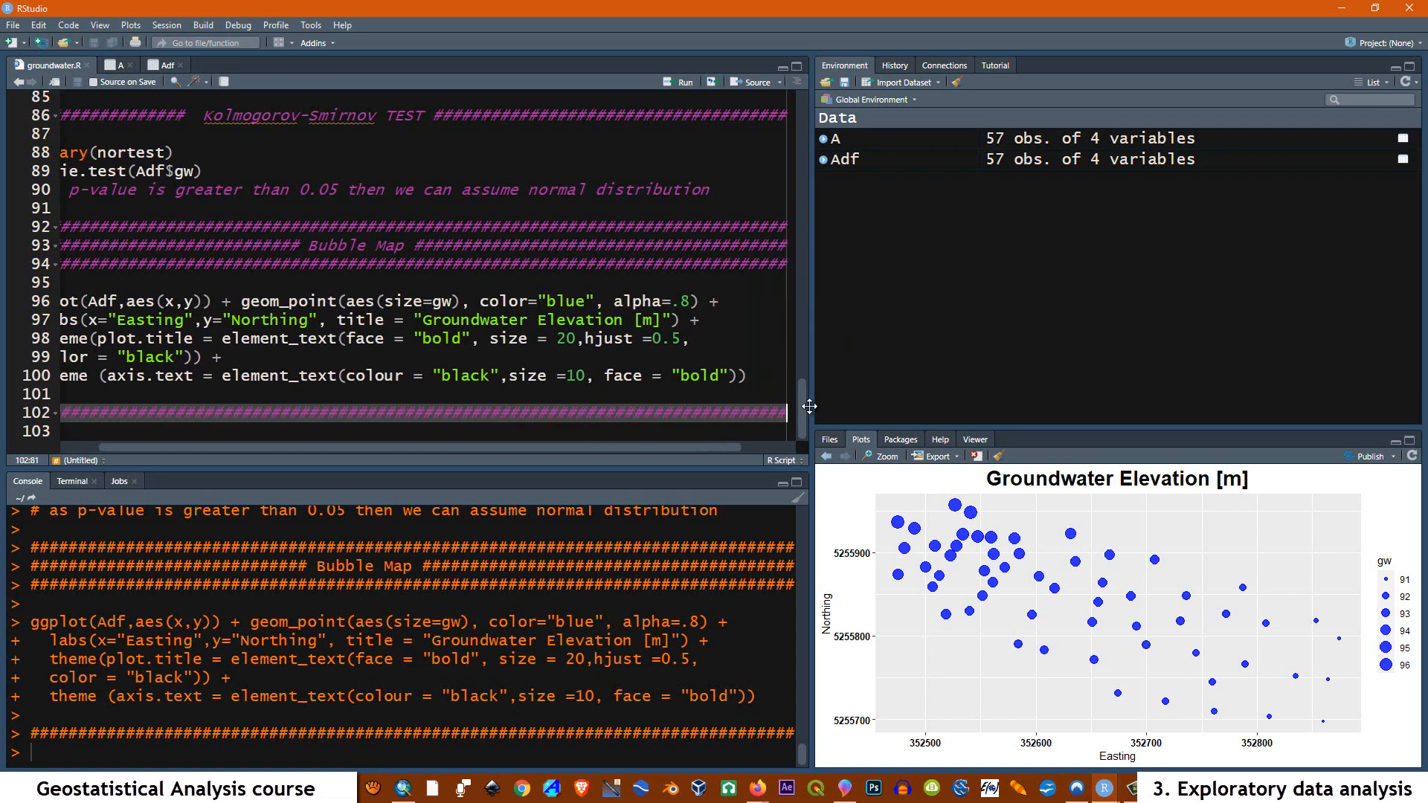
pyautogui.rightClick(459, 412)
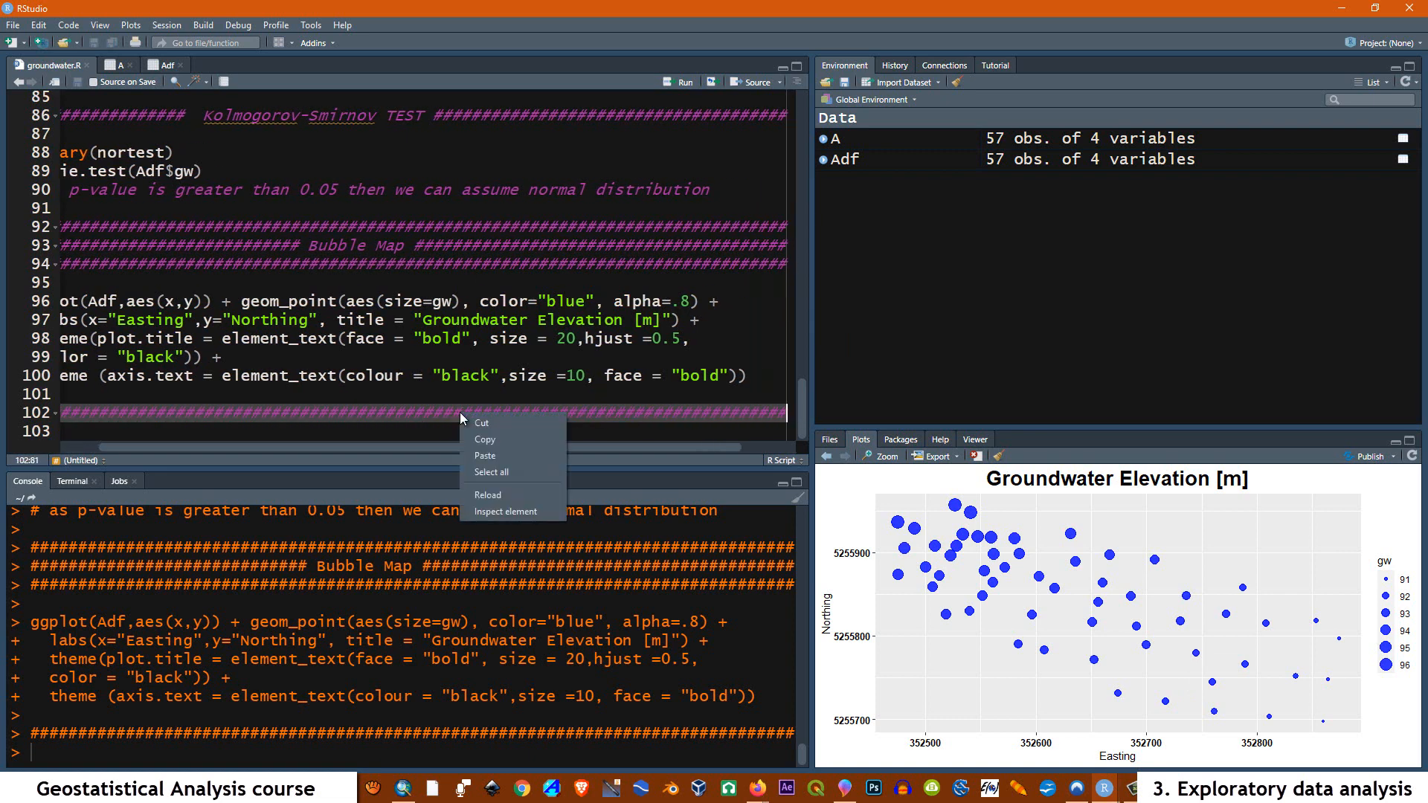
pyautogui.click(484, 455)
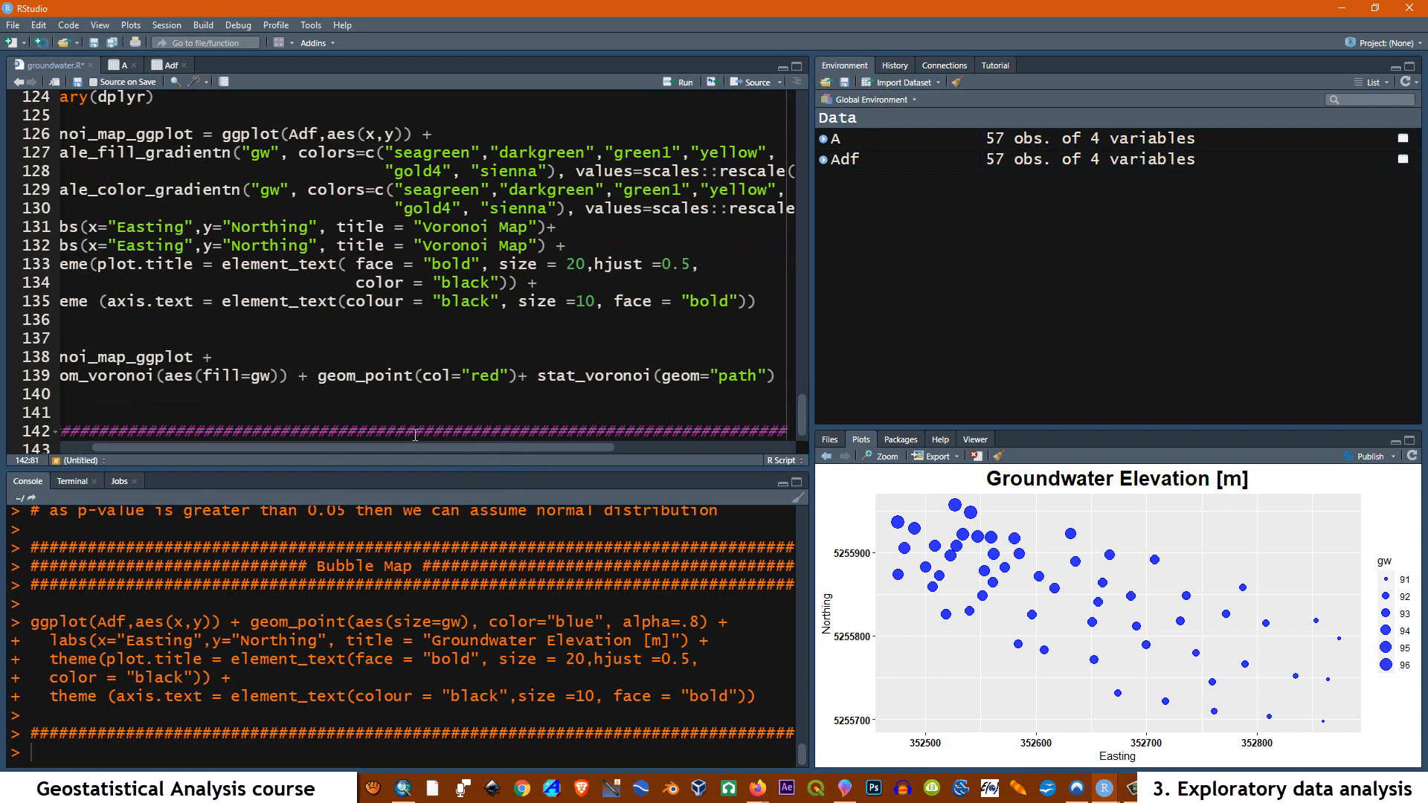
# - Remove the extra indentation from the "gold4", "sienna" continuation lines and the color = "black" line in the voranoi_map_ggplot code
pyautogui.moveTo(420, 452); pyautogui.dragTo(216, 443)
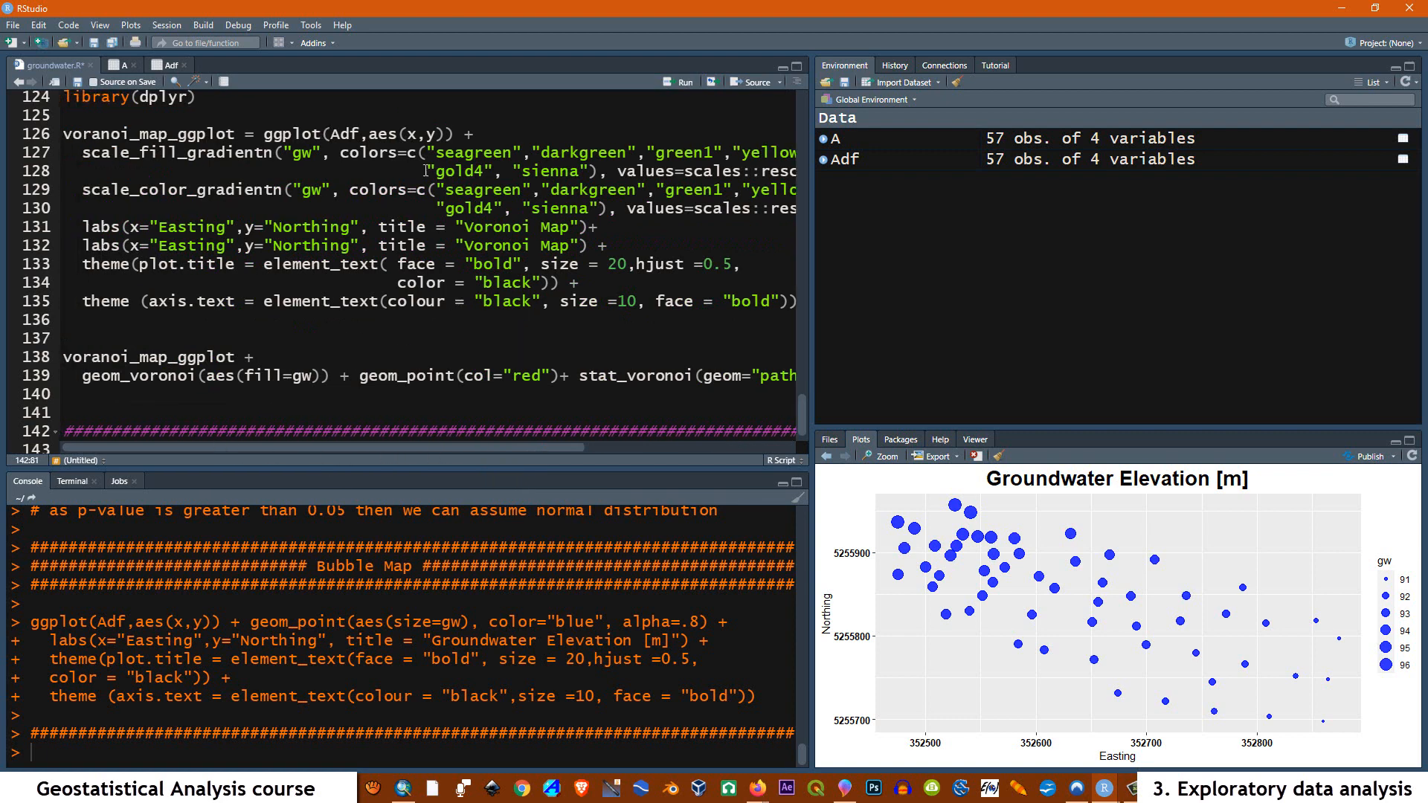
pyautogui.press('BackSpace')
pyautogui.press('Down')
pyautogui.press('Down')
pyautogui.press('BackSpace')
pyautogui.press('Down')
pyautogui.press('Down')
pyautogui.press('Down')
pyautogui.press('Down')
pyautogui.press('BackSpace')
pyautogui.scroll(8, 416, 341)
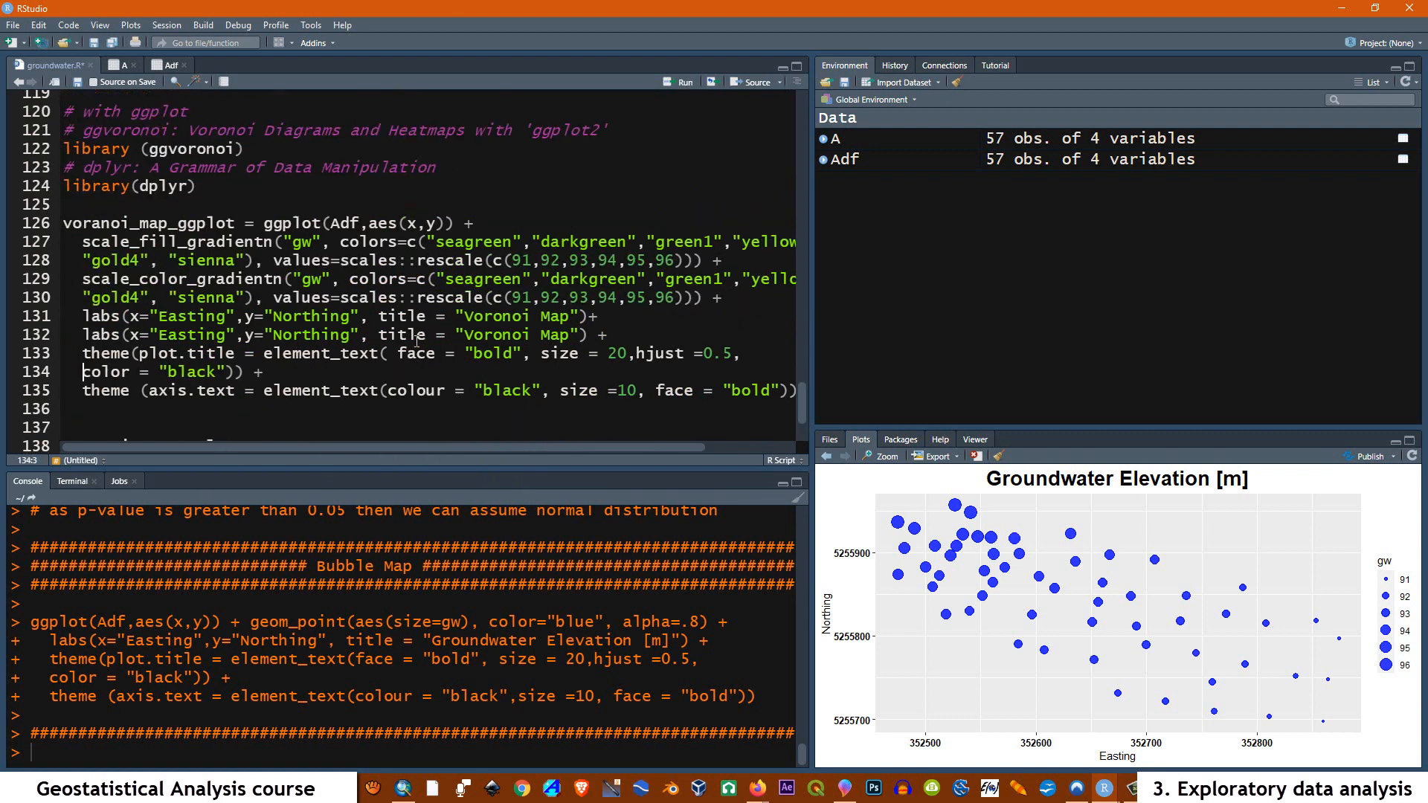
# - Add a full-width line of # characters above the "Voronoi Map or Thiessen Polygons" heading
pyautogui.scroll(1, 417, 341)
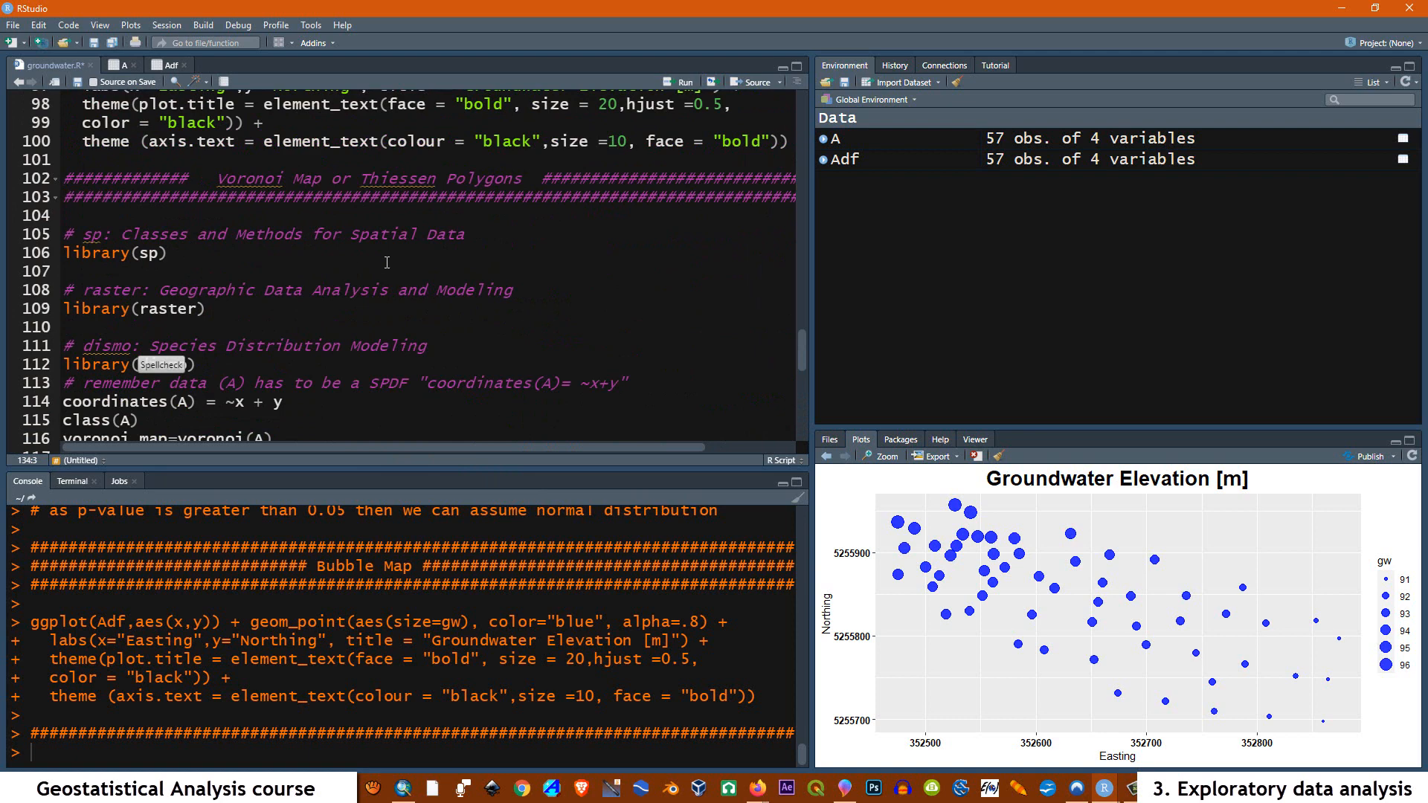
pyautogui.scroll(1, 387, 262)
pyautogui.click(70, 208)
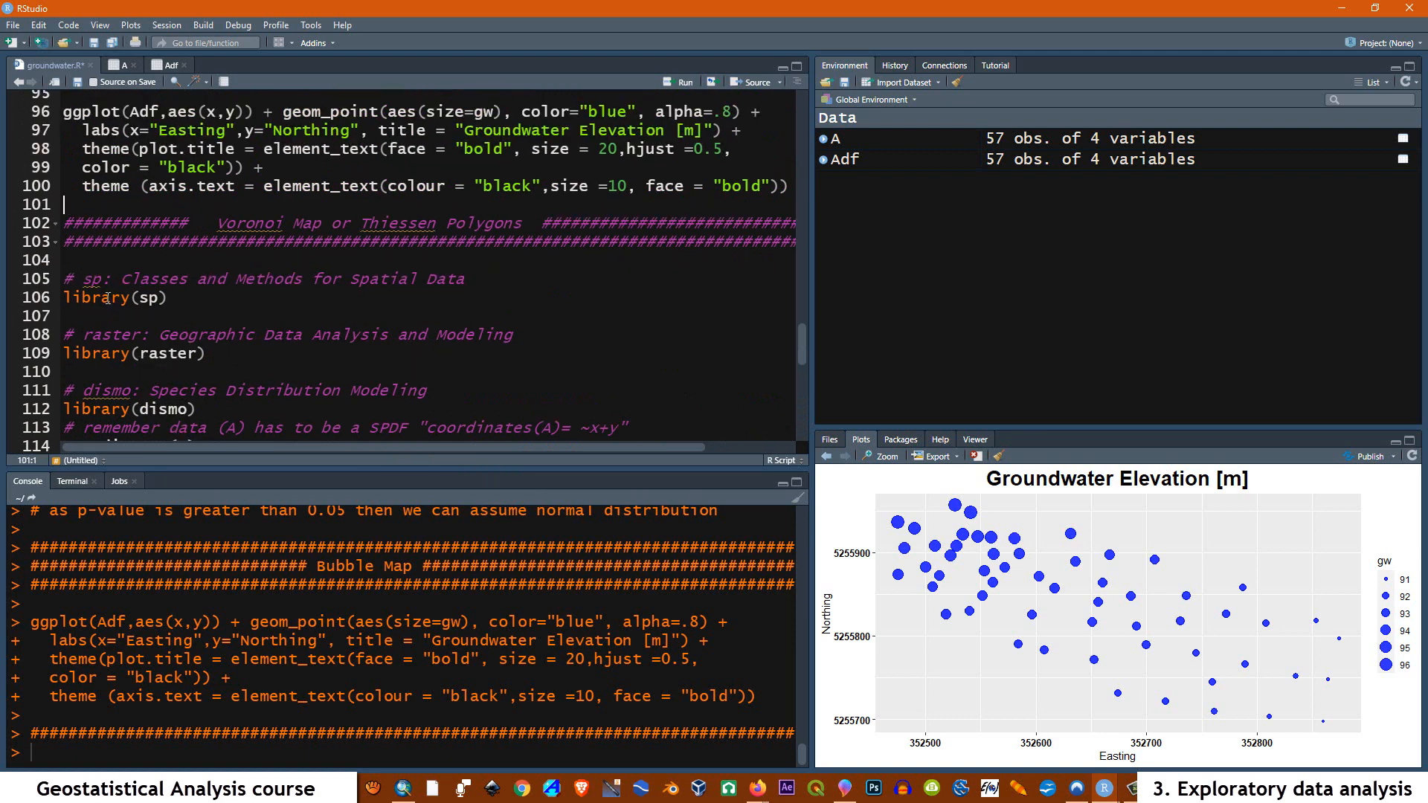
pyautogui.press('Return')
pyautogui.write('################################################################################')
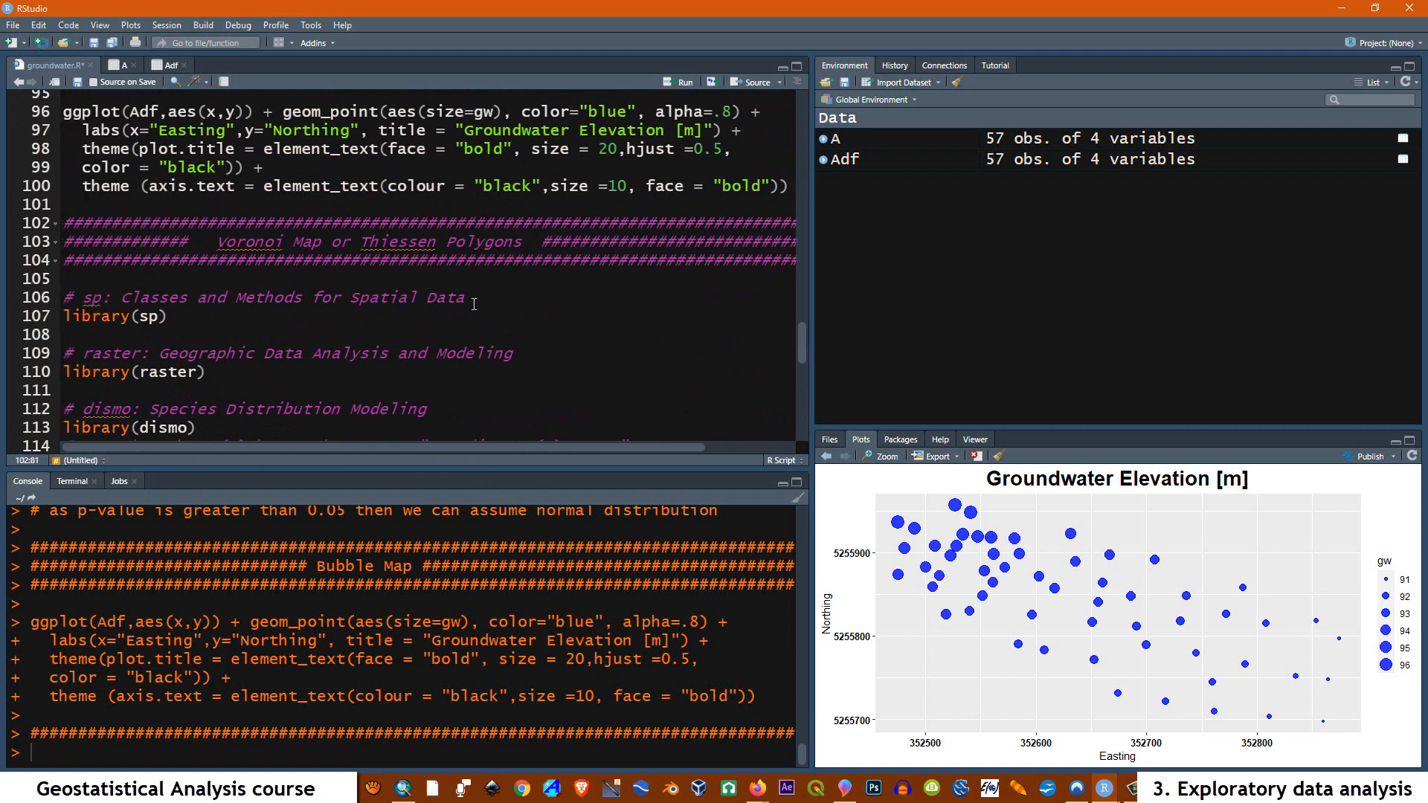
# - Run the Voronoi section heading and load the sp, raster and dismo libraries from the script
pyautogui.moveTo(467, 299); pyautogui.dragTo(66, 298)
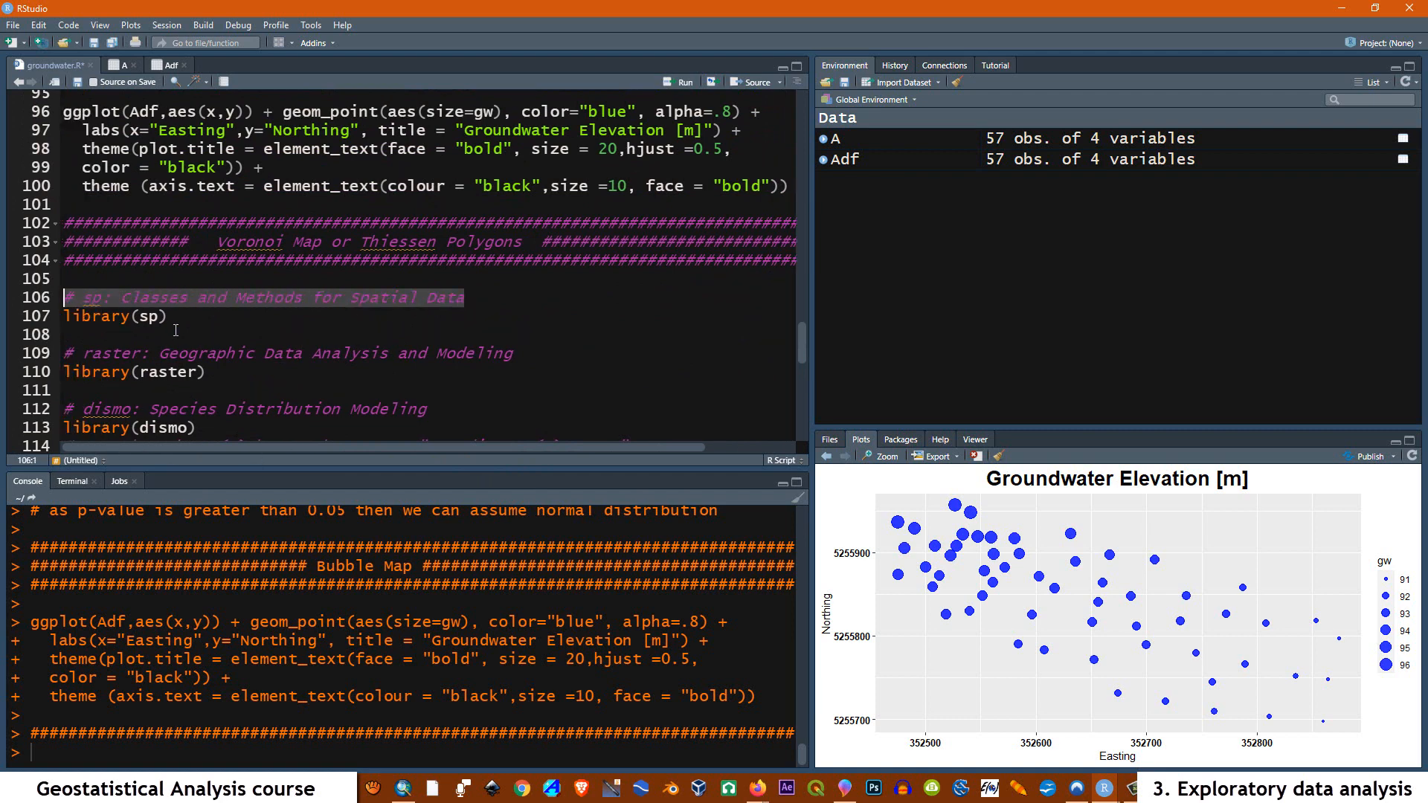
pyautogui.moveTo(175, 330); pyautogui.dragTo(54, 226)
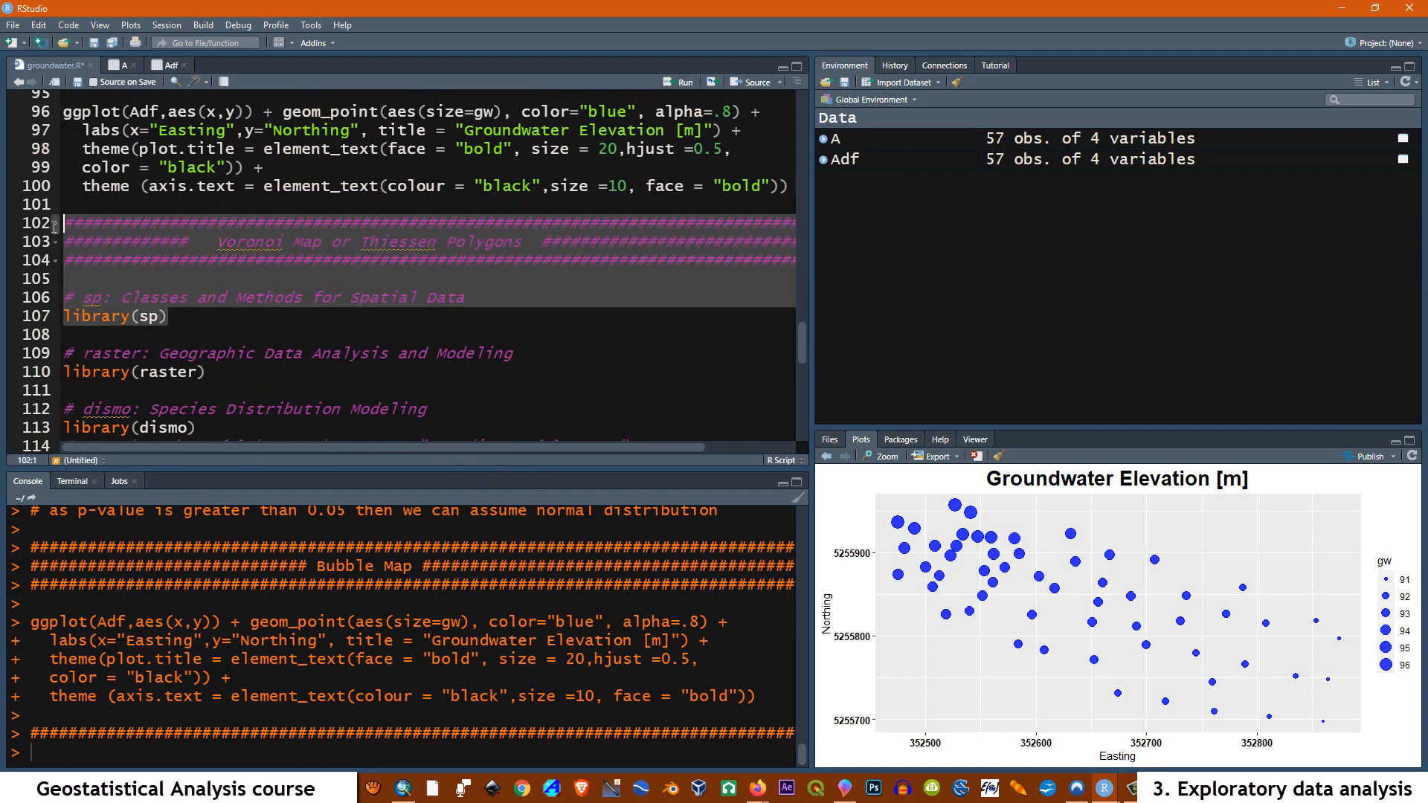
pyautogui.click(678, 82)
pyautogui.moveTo(205, 374); pyautogui.dragTo(63, 355)
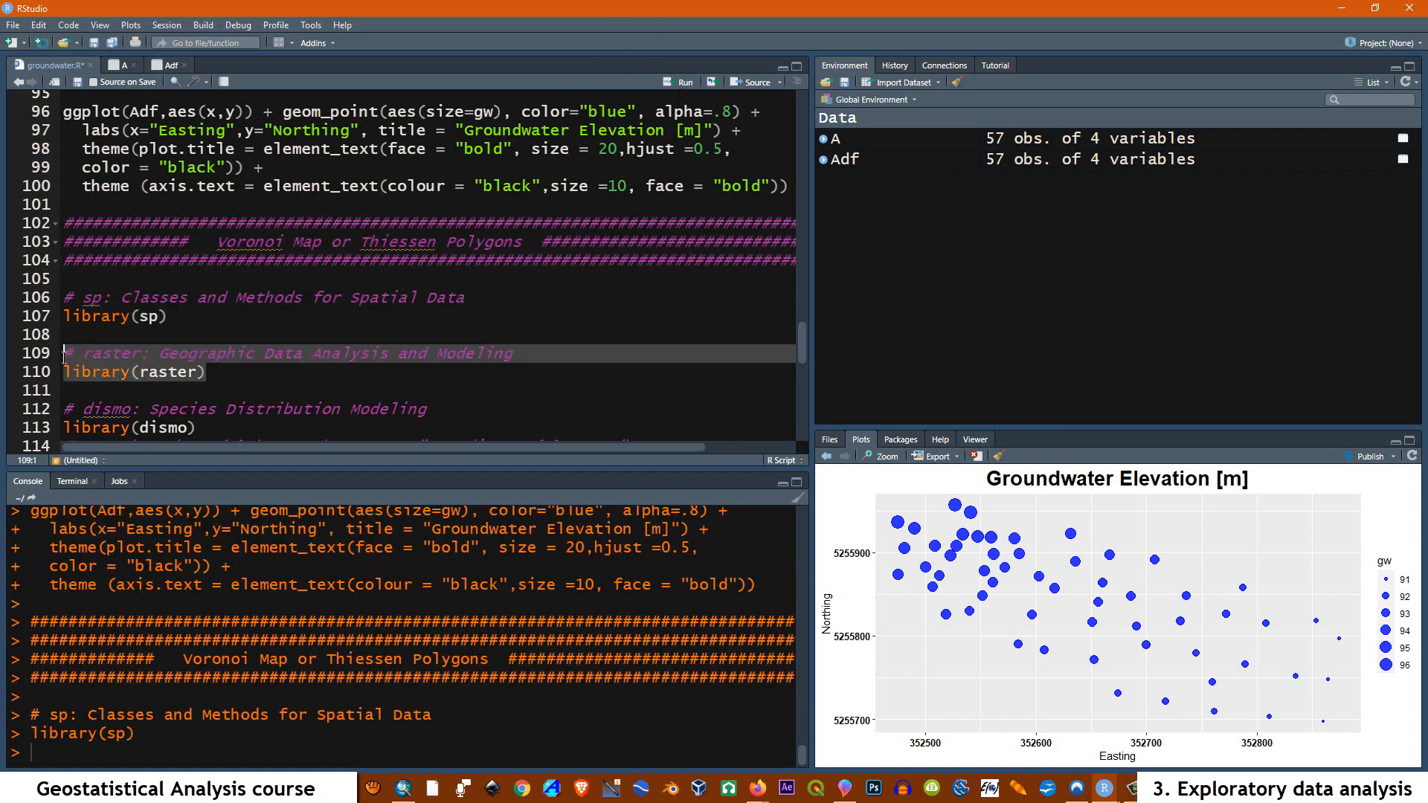
pyautogui.click(679, 81)
pyautogui.scroll(-1, 201, 383)
pyautogui.moveTo(196, 383); pyautogui.dragTo(64, 364)
pyautogui.click(676, 83)
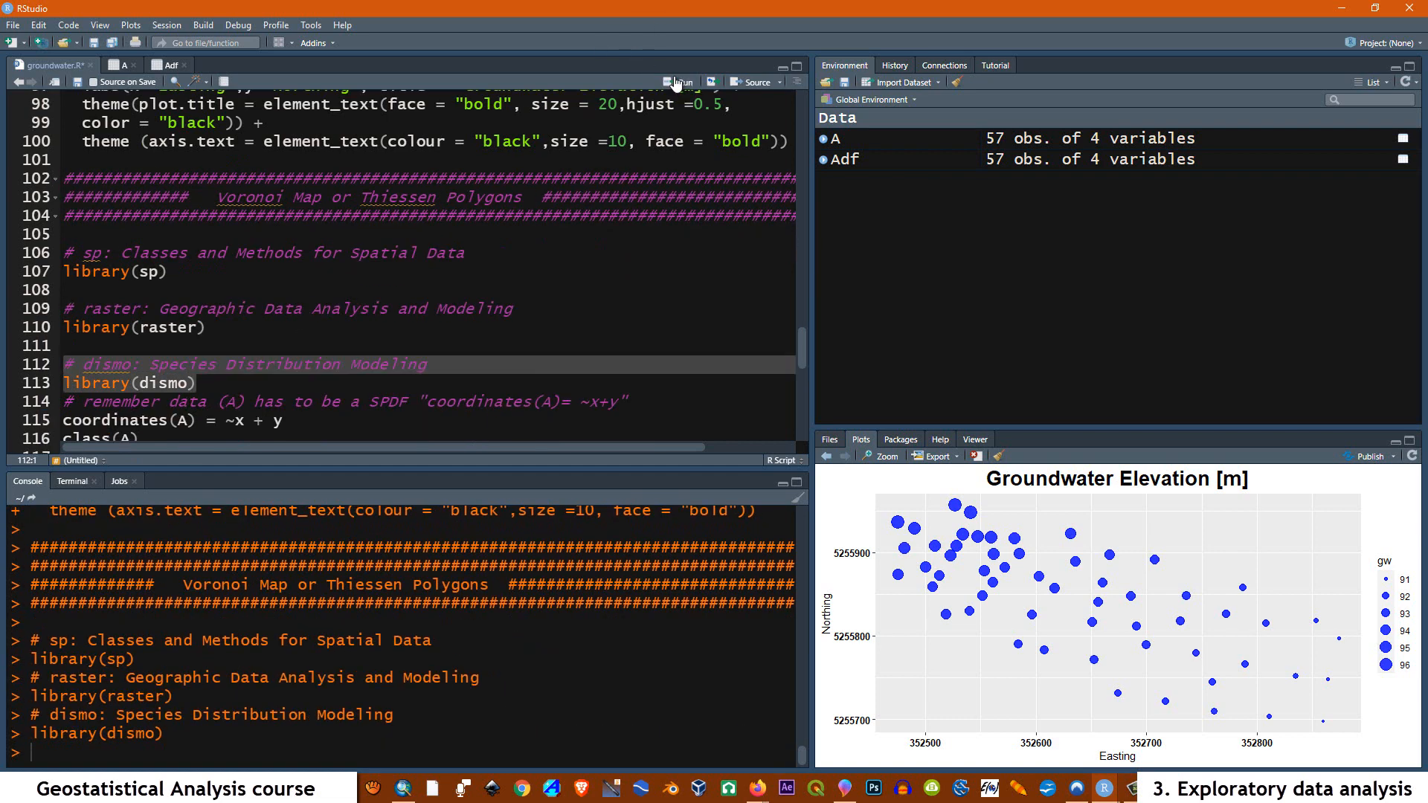
# - Convert A to a spatial object by running coordinates(A) = ~x + y, and check it with class(A)
pyautogui.scroll(-2, 311, 364)
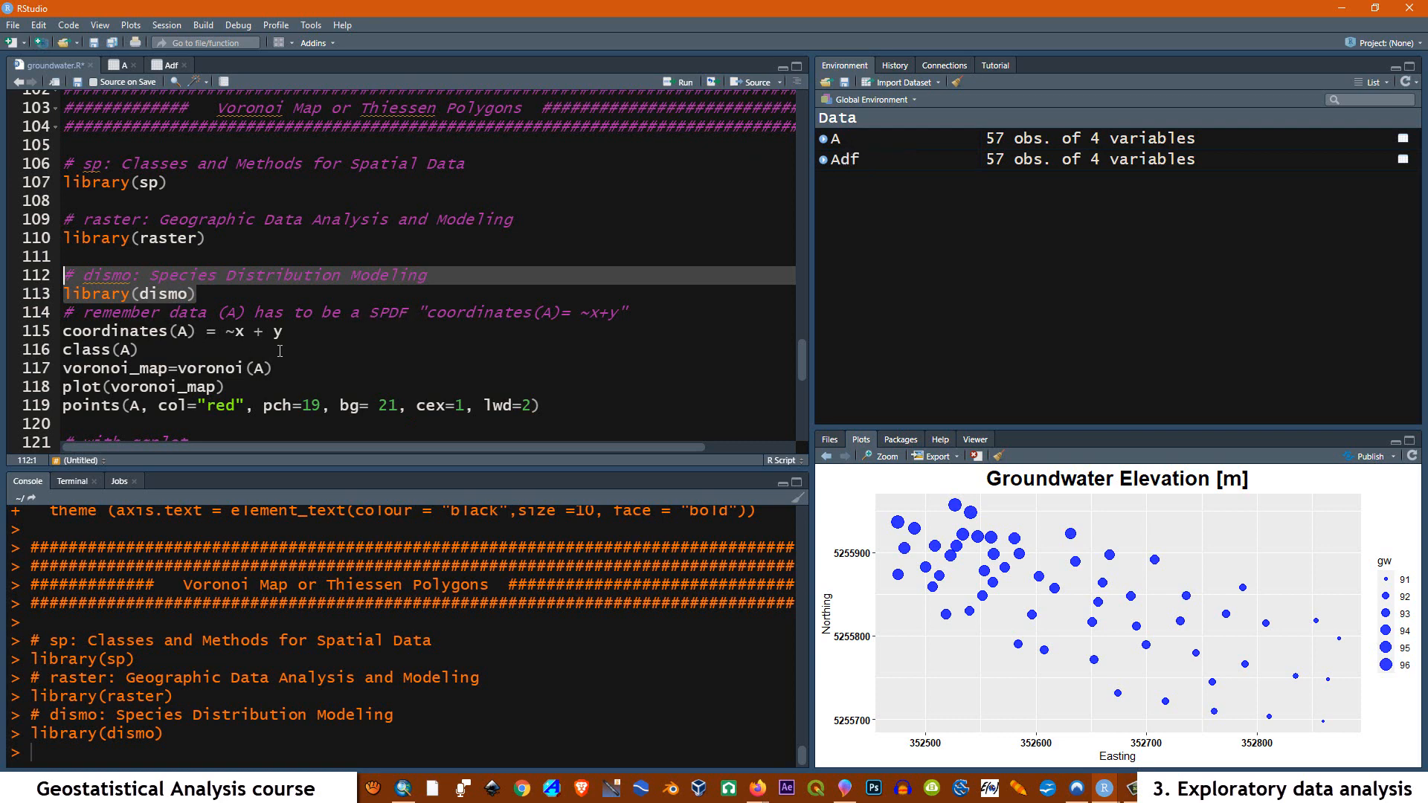
pyautogui.moveTo(282, 332); pyautogui.dragTo(62, 314)
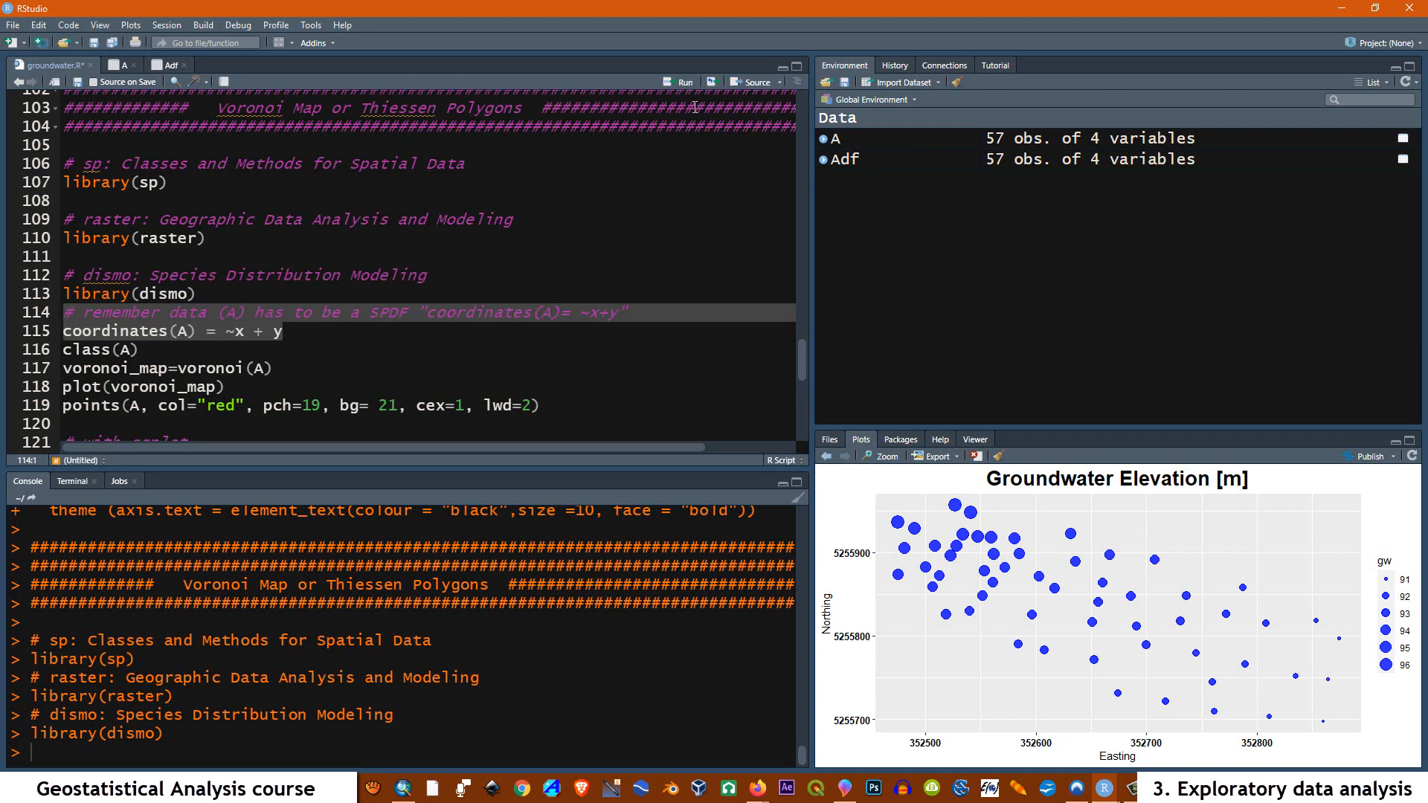
pyautogui.click(675, 84)
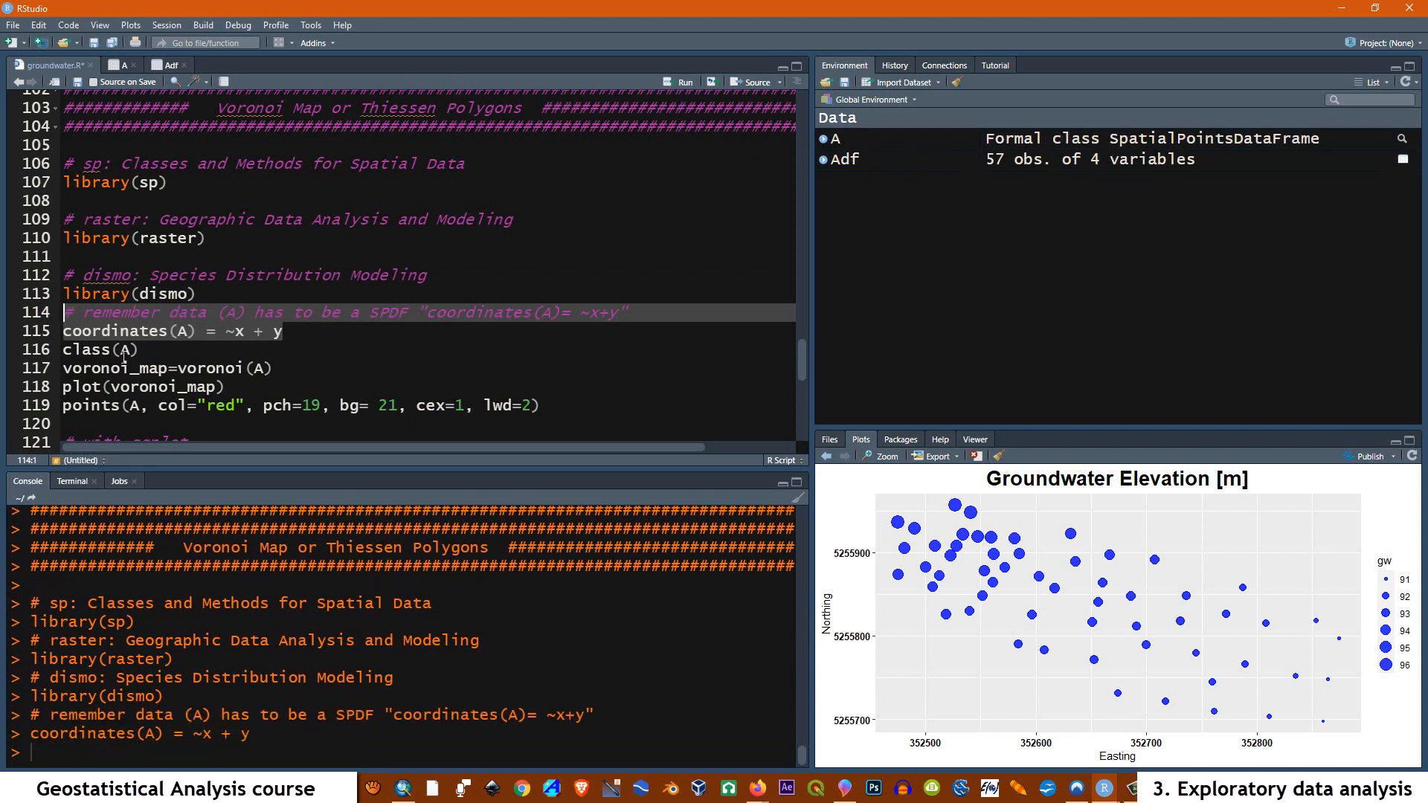
pyautogui.moveTo(146, 351); pyautogui.dragTo(62, 351)
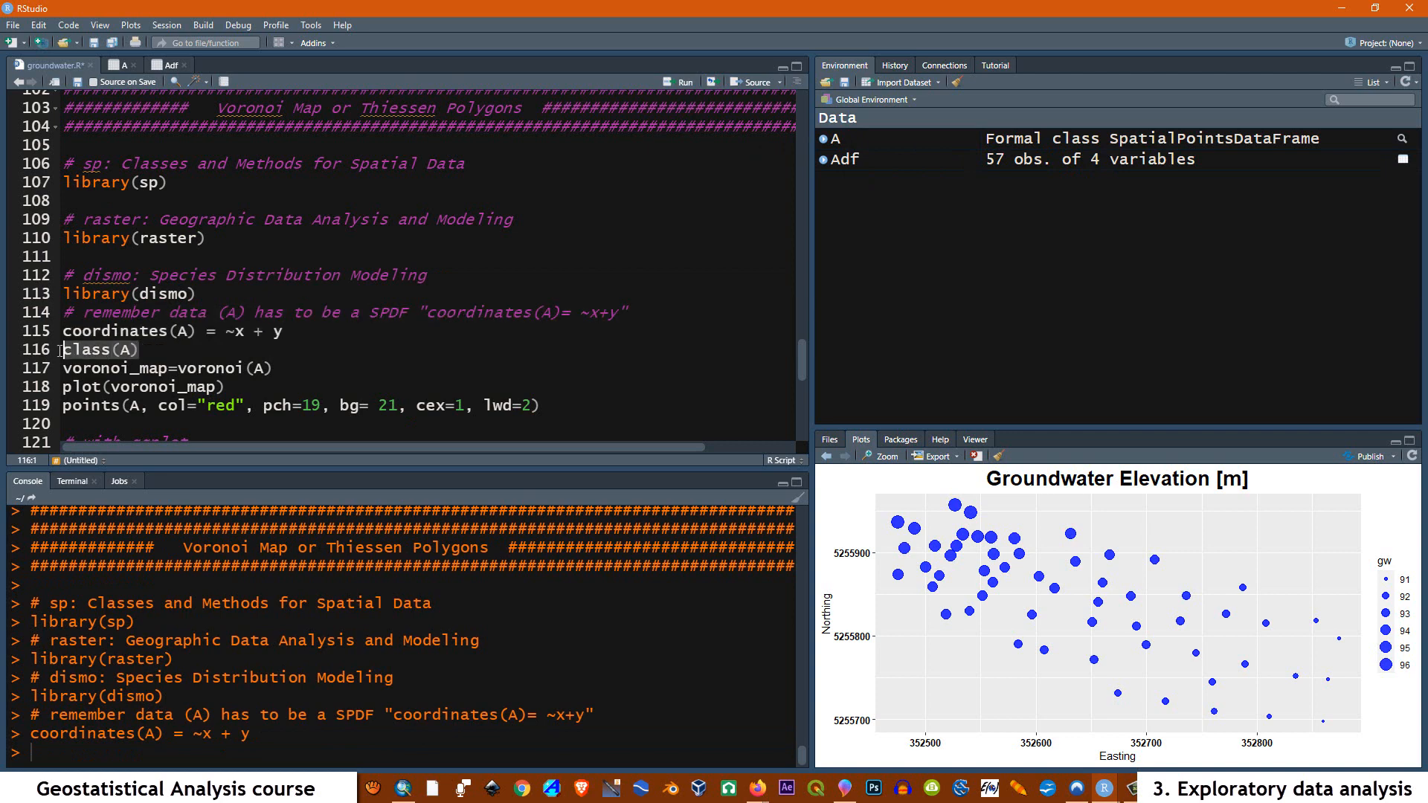
pyautogui.click(666, 84)
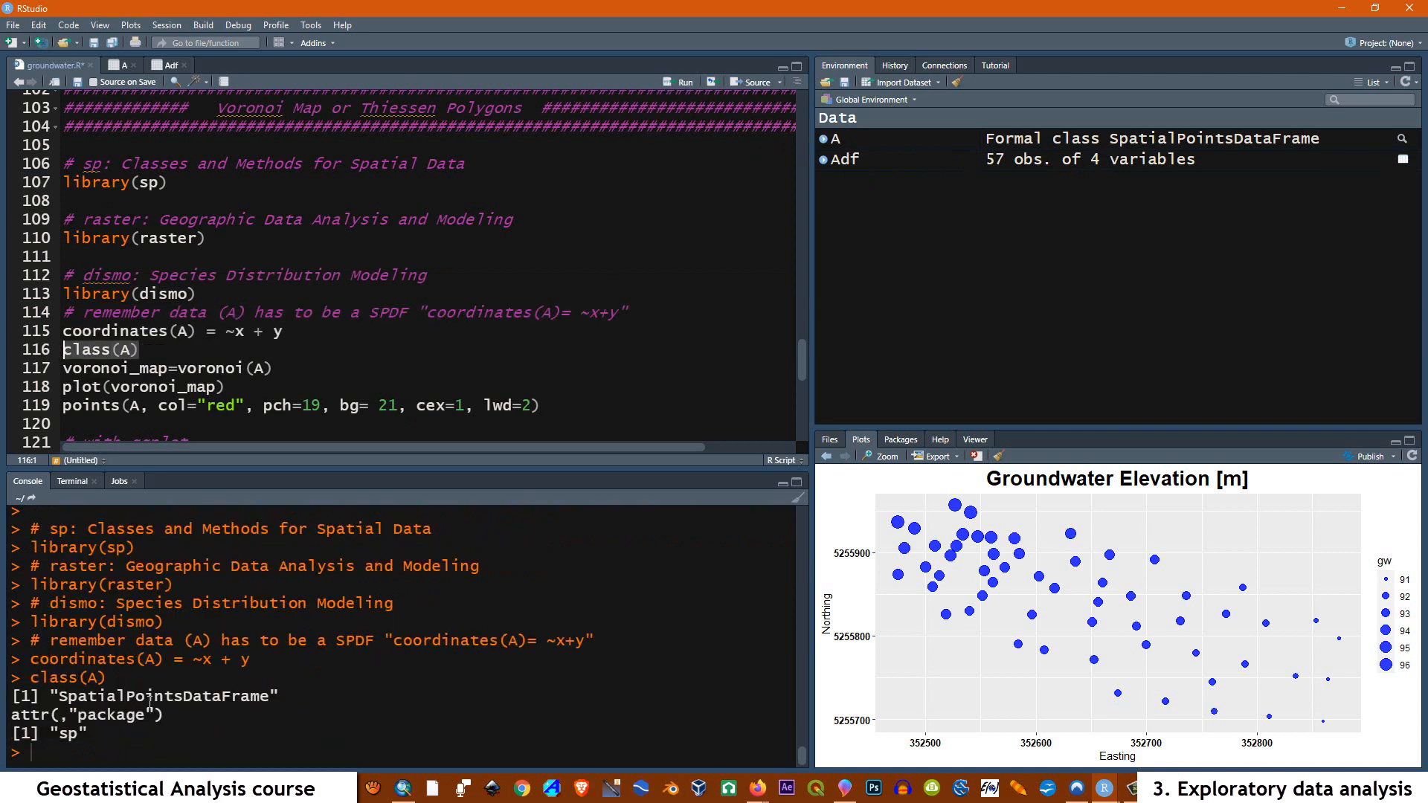
# - Run voronoi_map=voronoi(A), then plot voronoi_map with the points of A overlaid in red using pch=19, cex=1 and lwd=2
pyautogui.moveTo(295, 365); pyautogui.dragTo(64, 367)
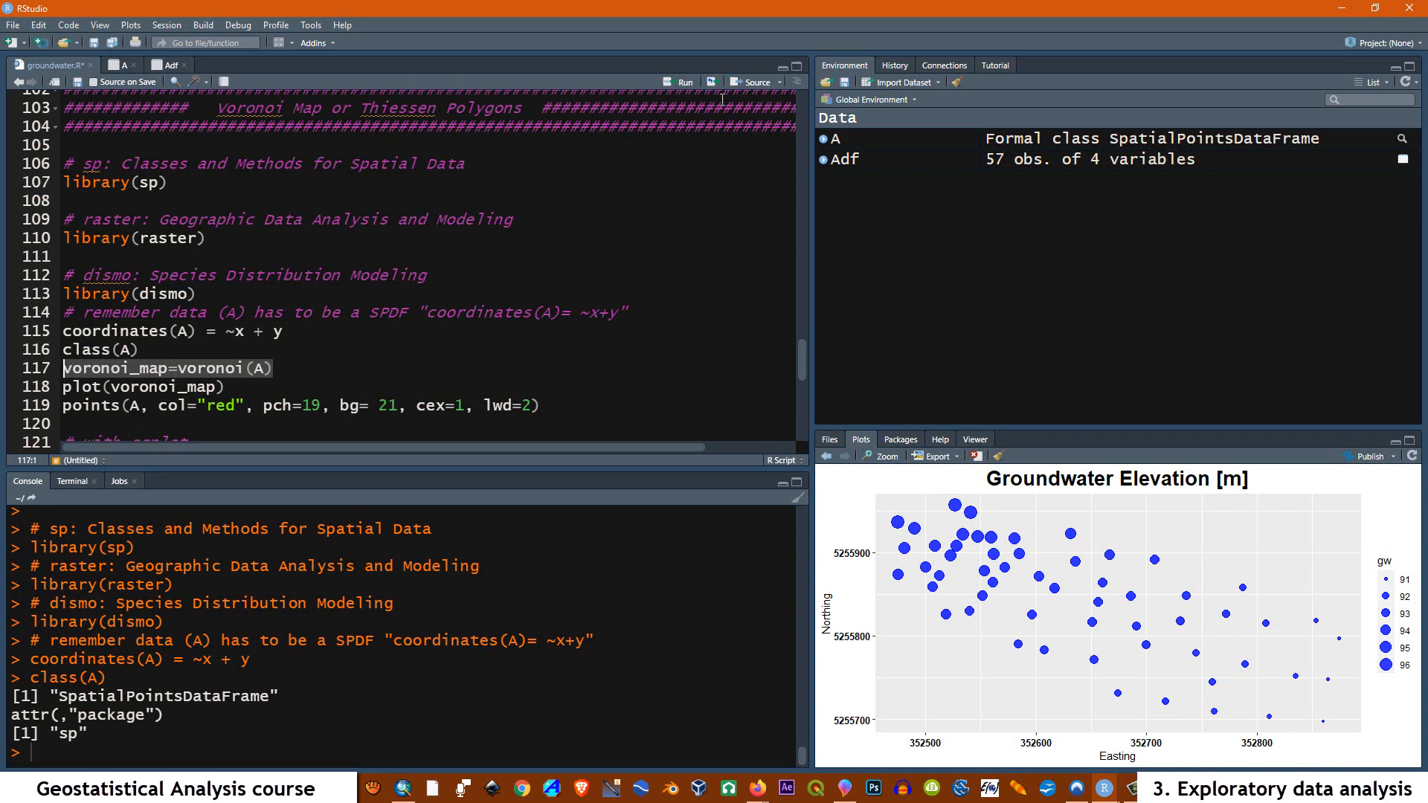
pyautogui.click(680, 84)
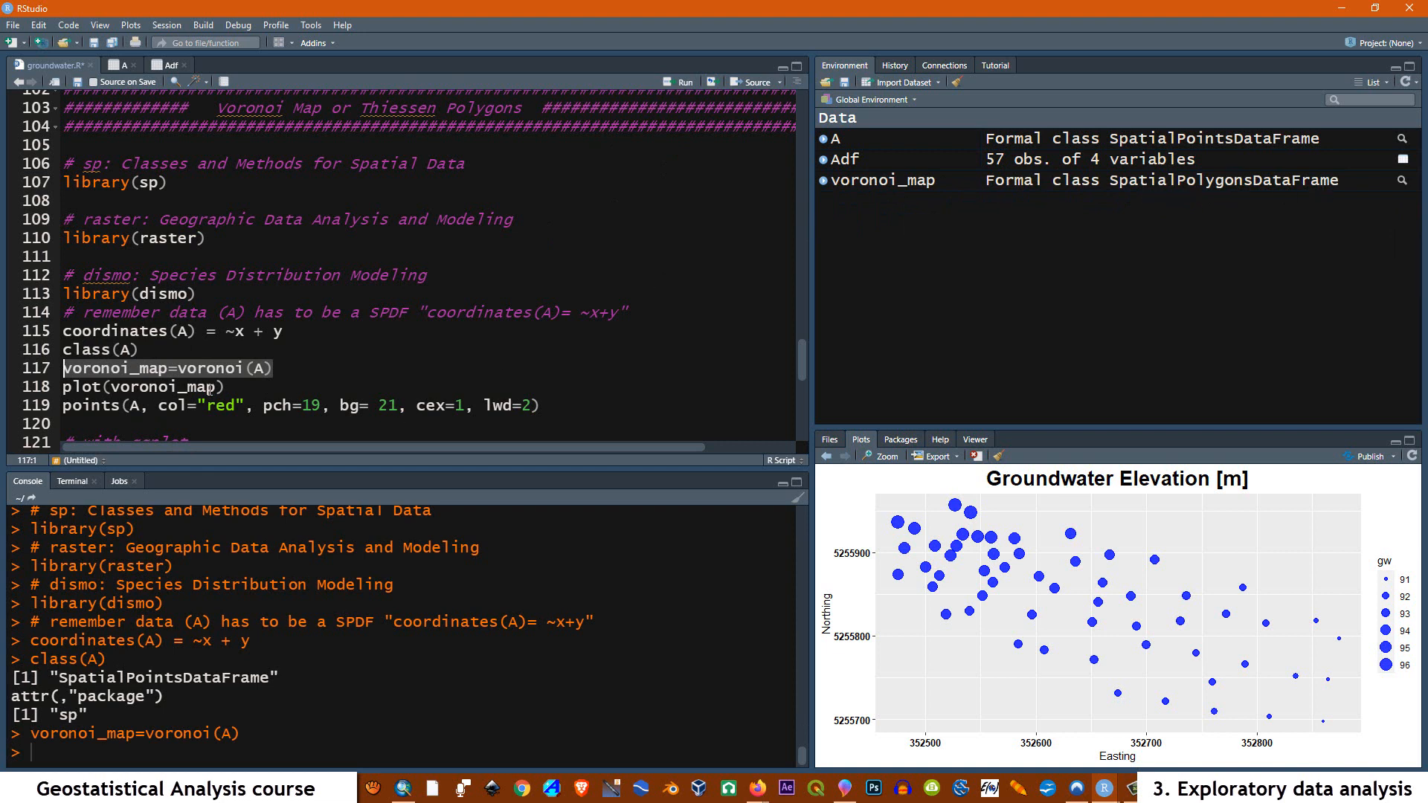
pyautogui.press('Down')
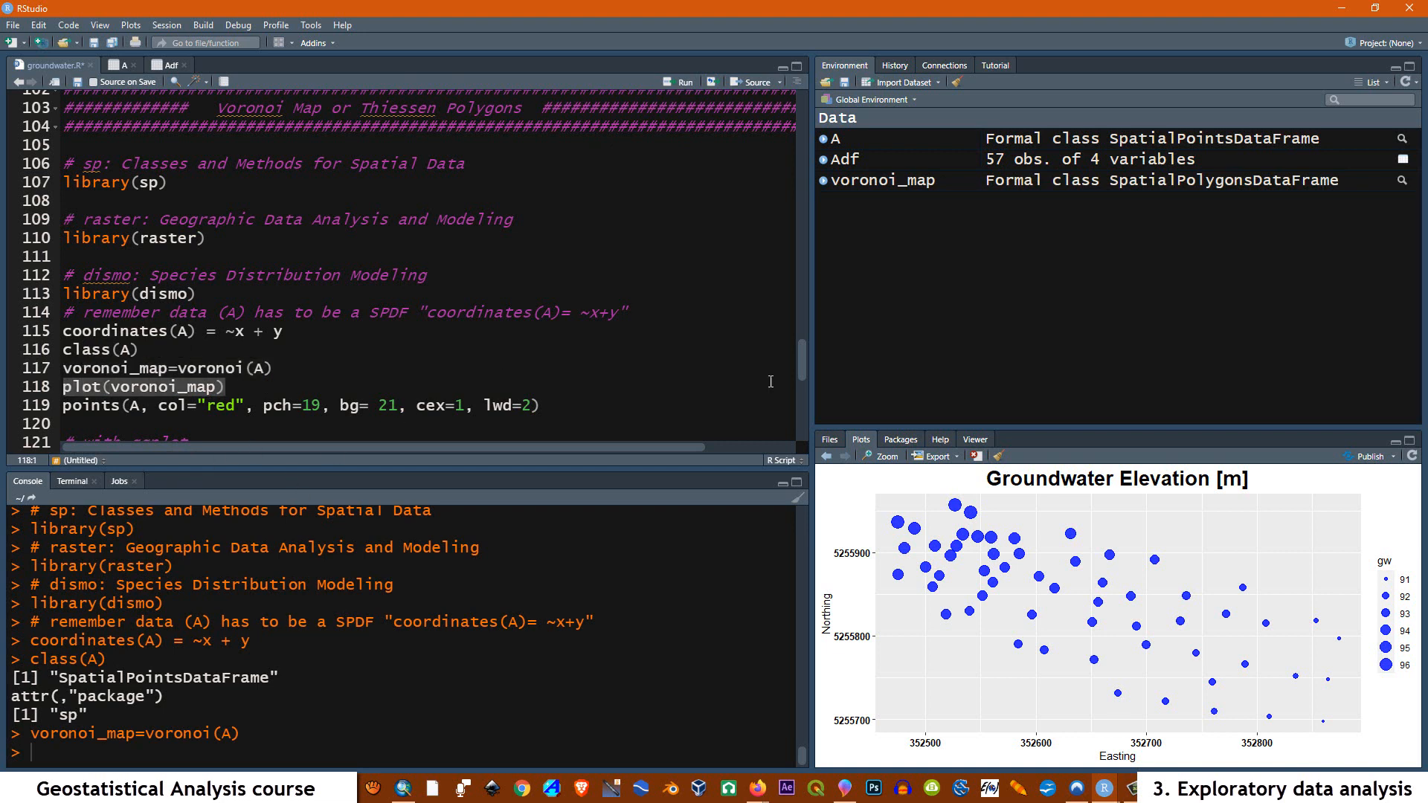
pyautogui.click(677, 83)
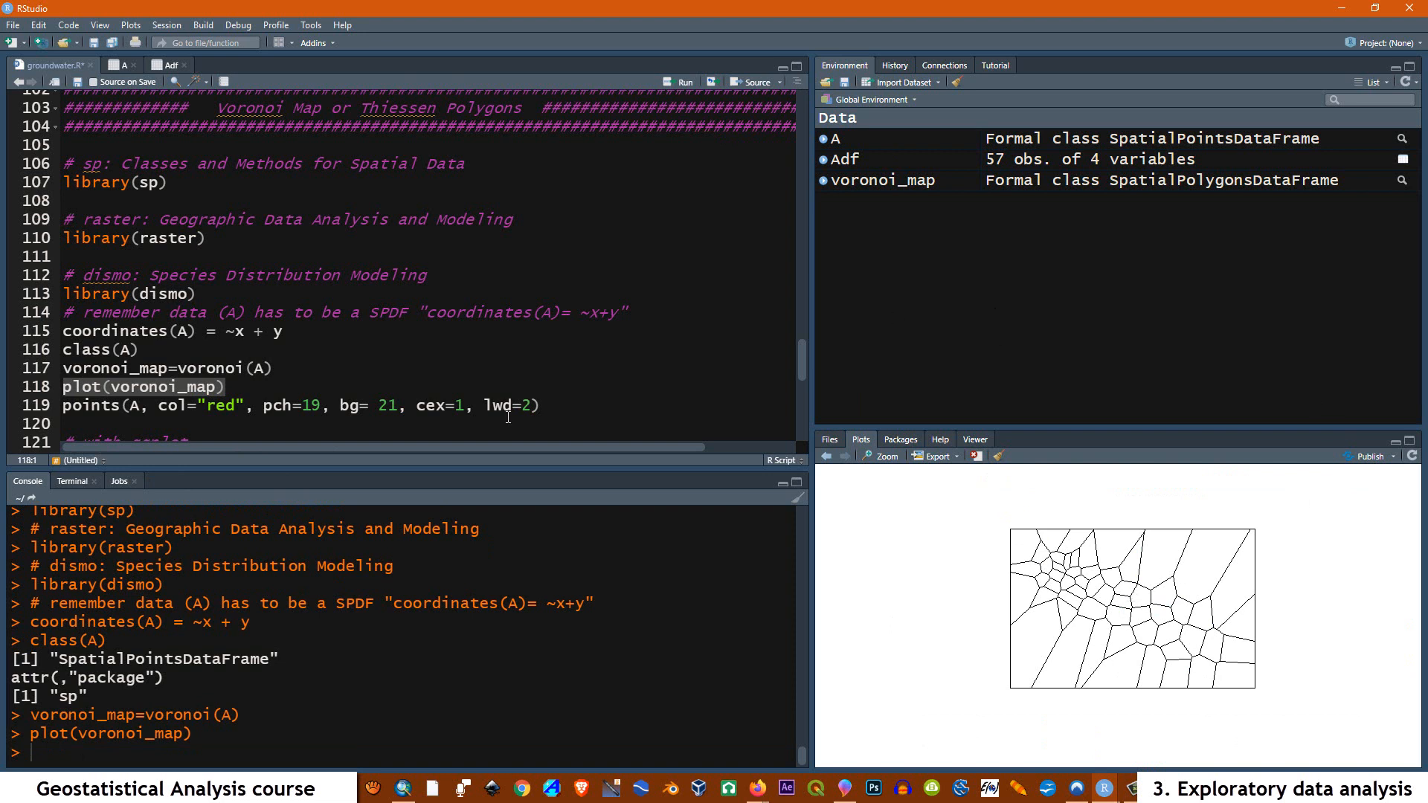
pyautogui.moveTo(570, 405); pyautogui.dragTo(63, 405)
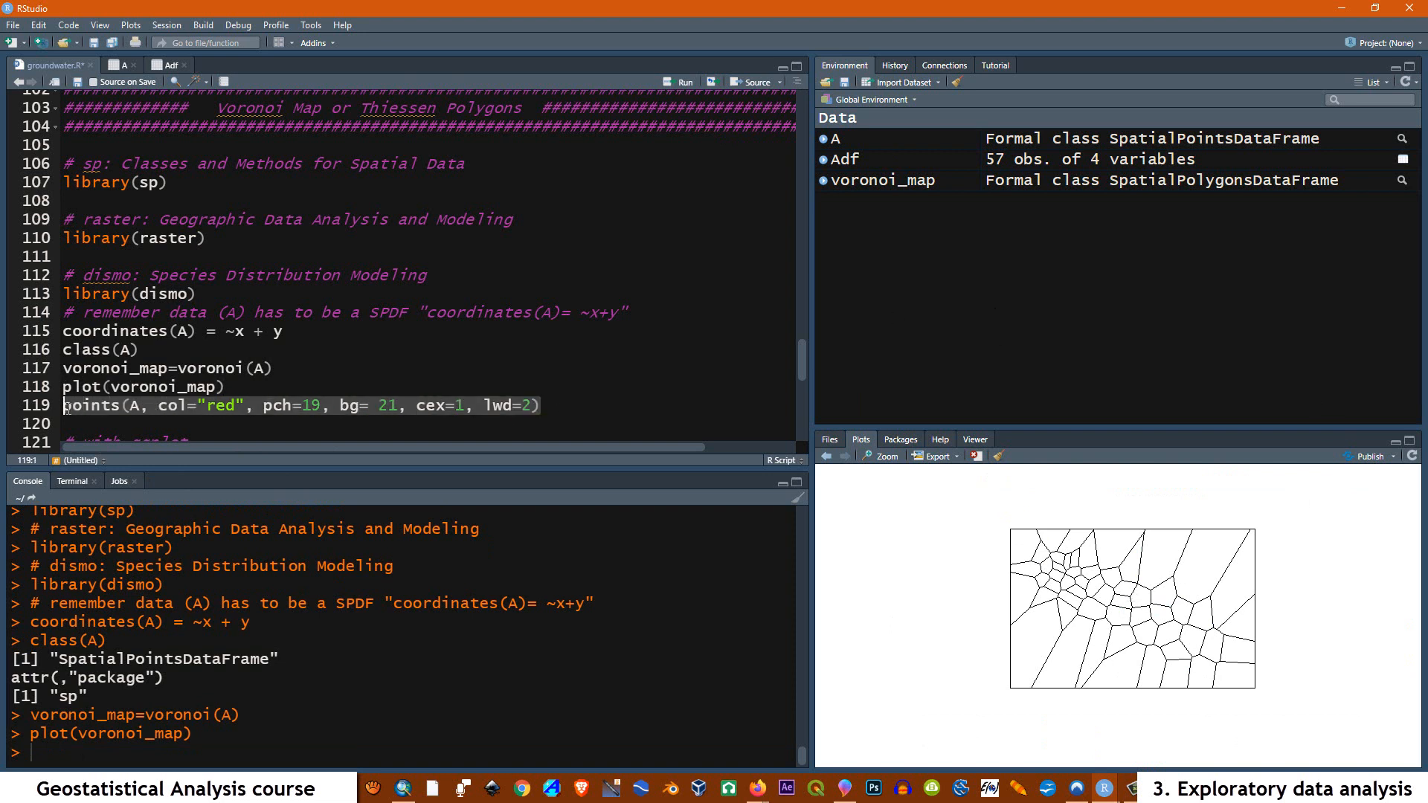
pyautogui.click(678, 83)
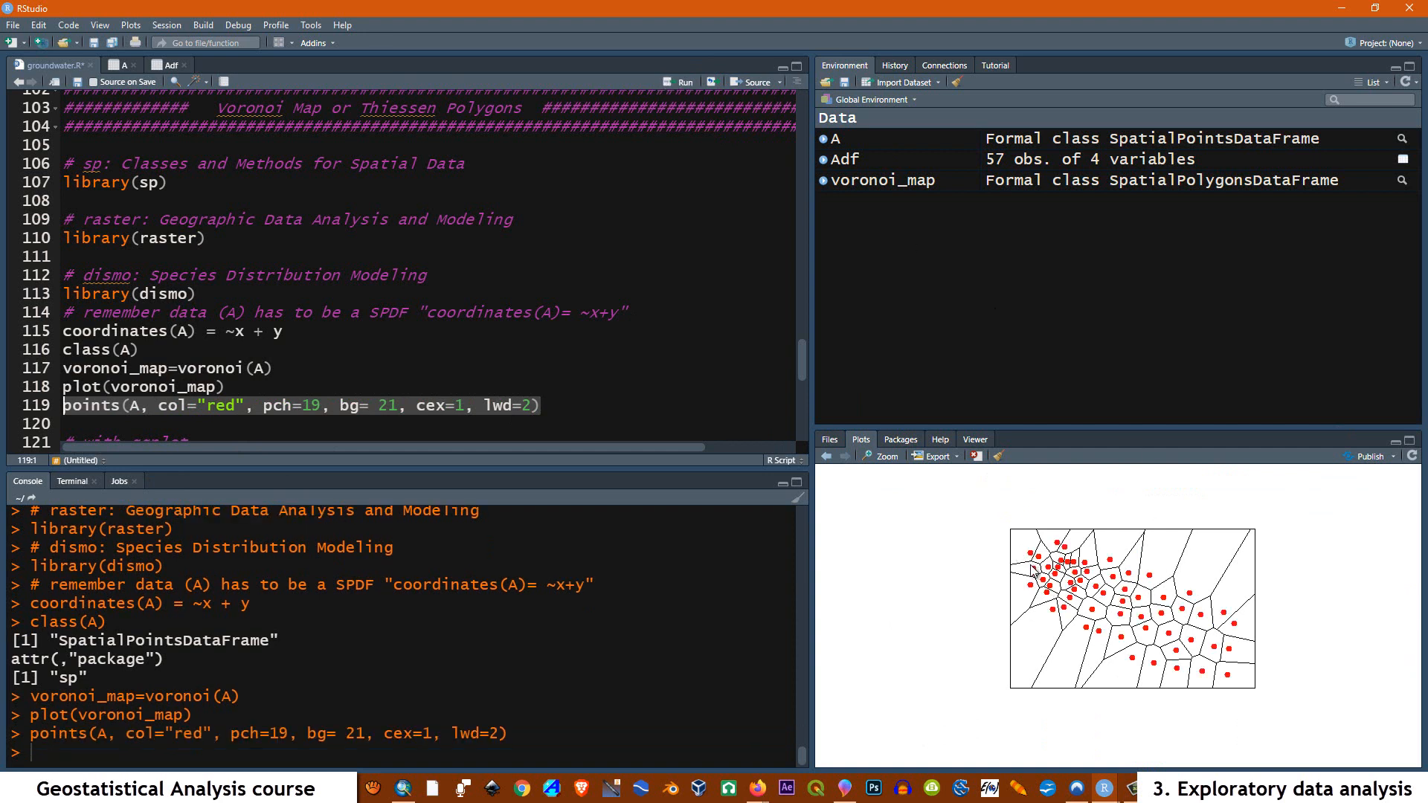
# - Load the ggvoronoi and dplyr libraries by running their lines in the "with ggplot" part of the script
pyautogui.scroll(-2, 438, 286)
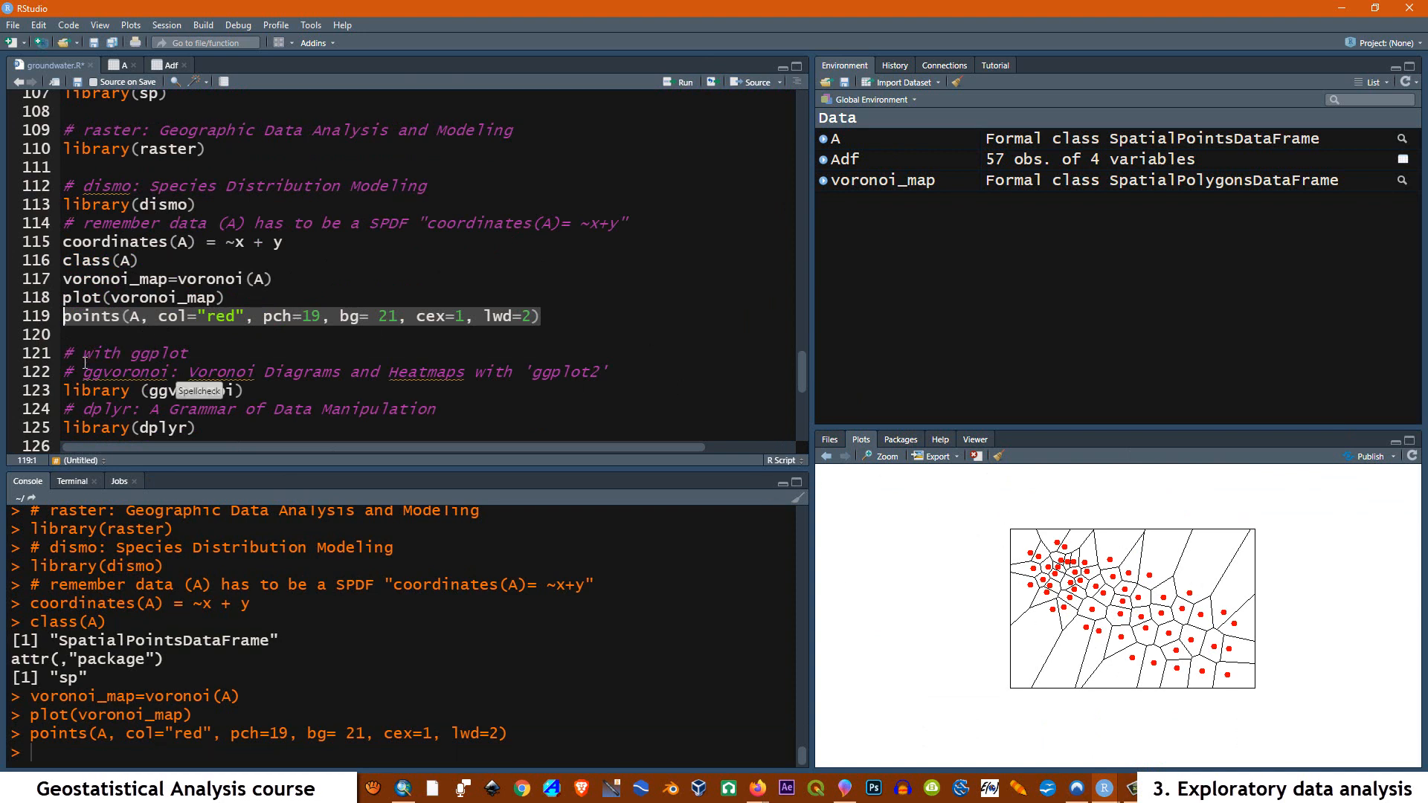
pyautogui.scroll(-1, 218, 284)
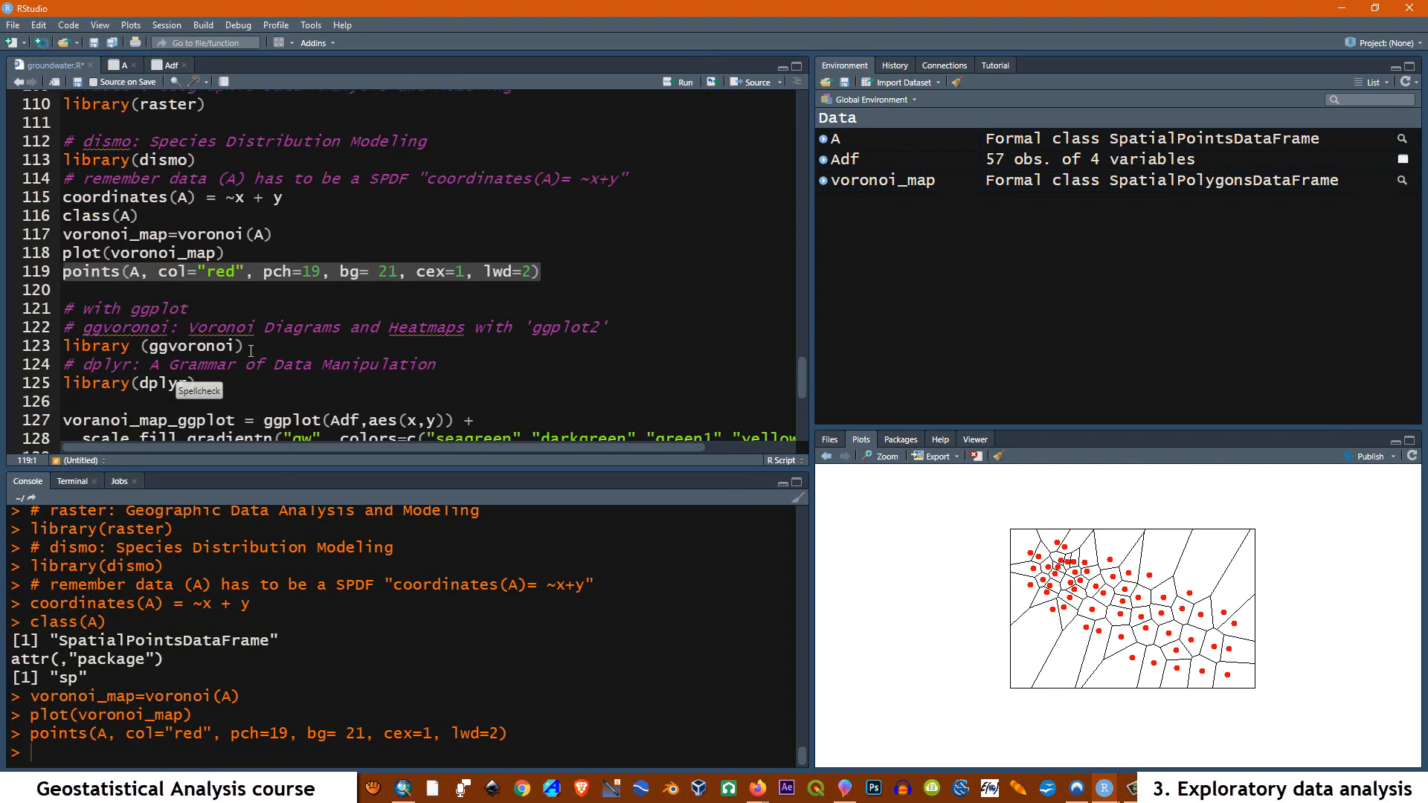
pyautogui.moveTo(257, 343); pyautogui.dragTo(63, 308)
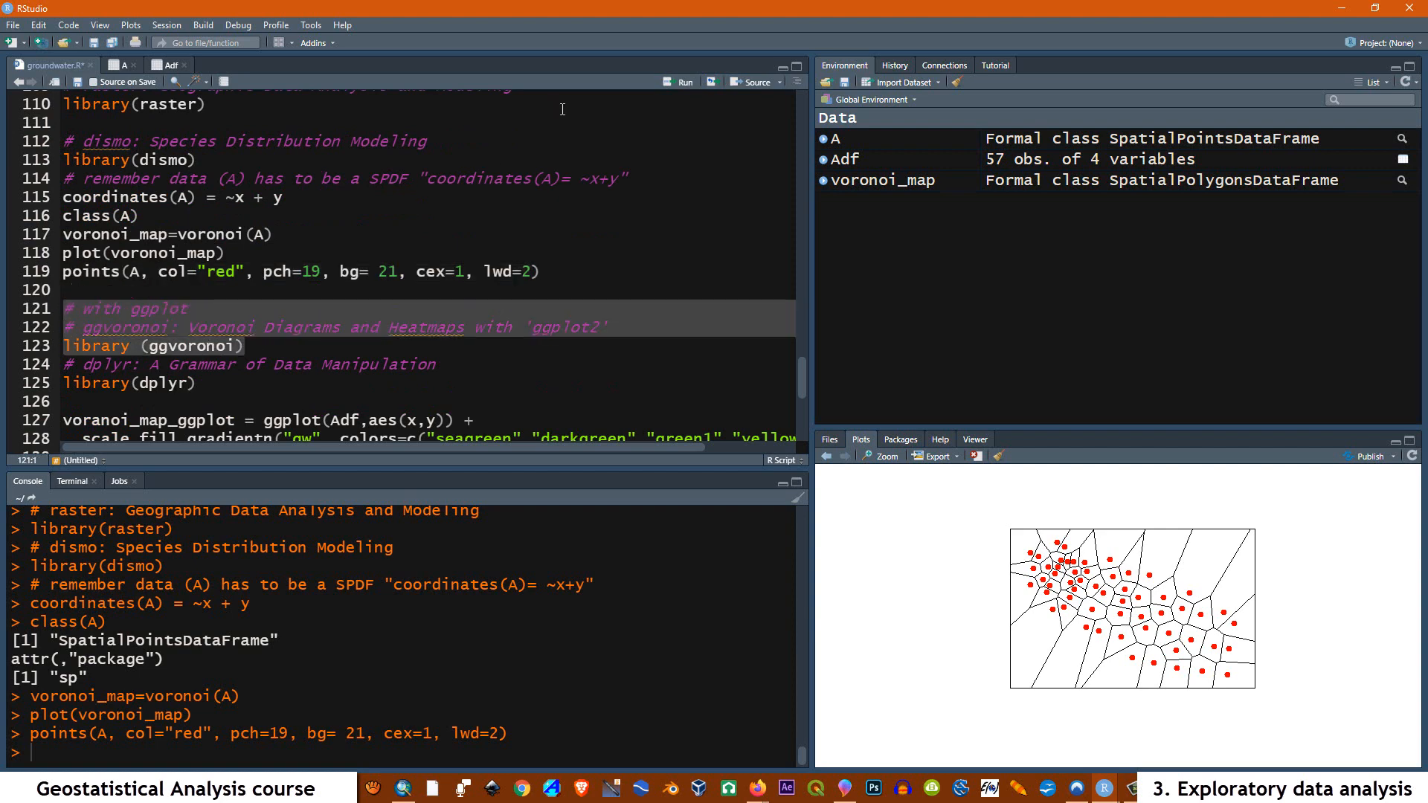
pyautogui.click(680, 82)
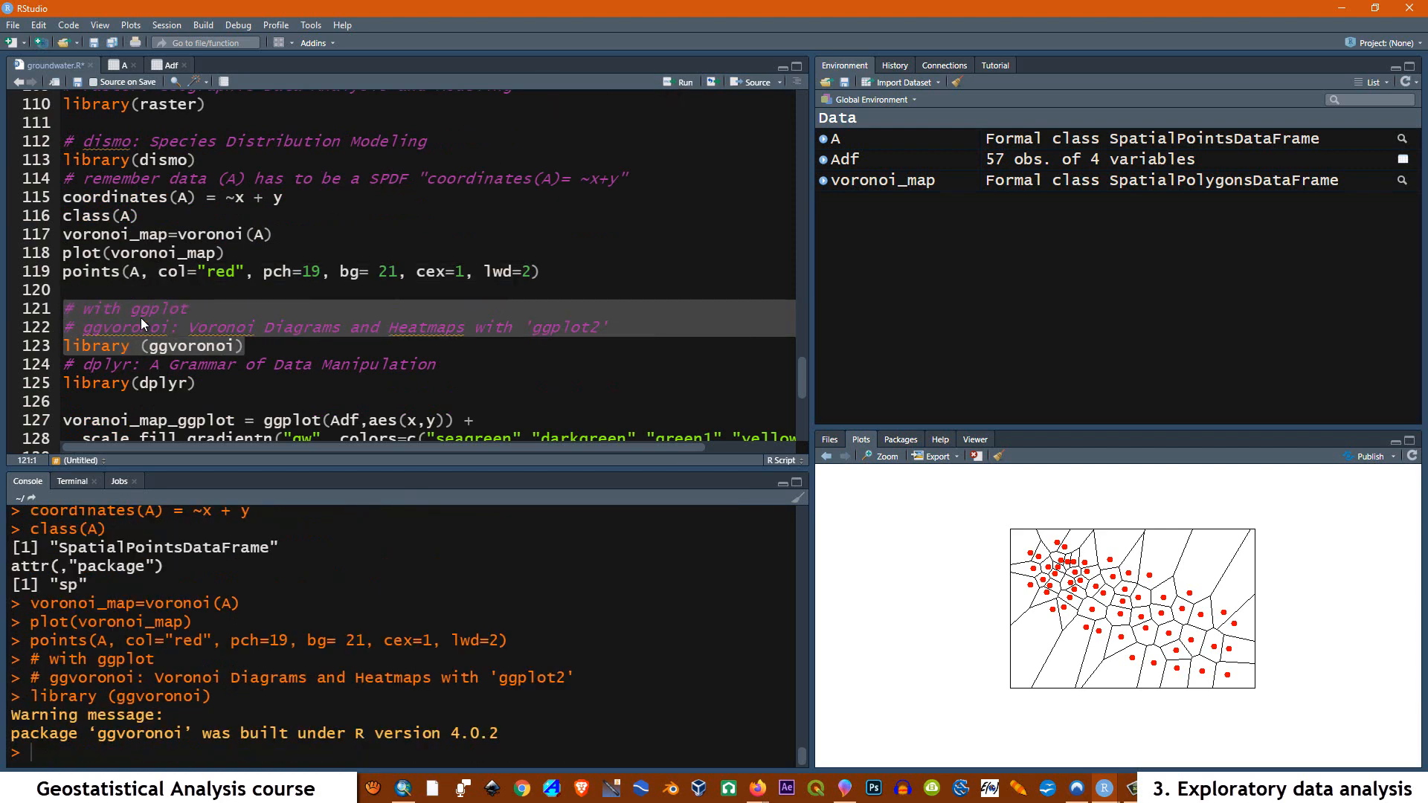
pyautogui.scroll(-1, 145, 321)
pyautogui.moveTo(219, 343); pyautogui.dragTo(52, 322)
pyautogui.click(664, 88)
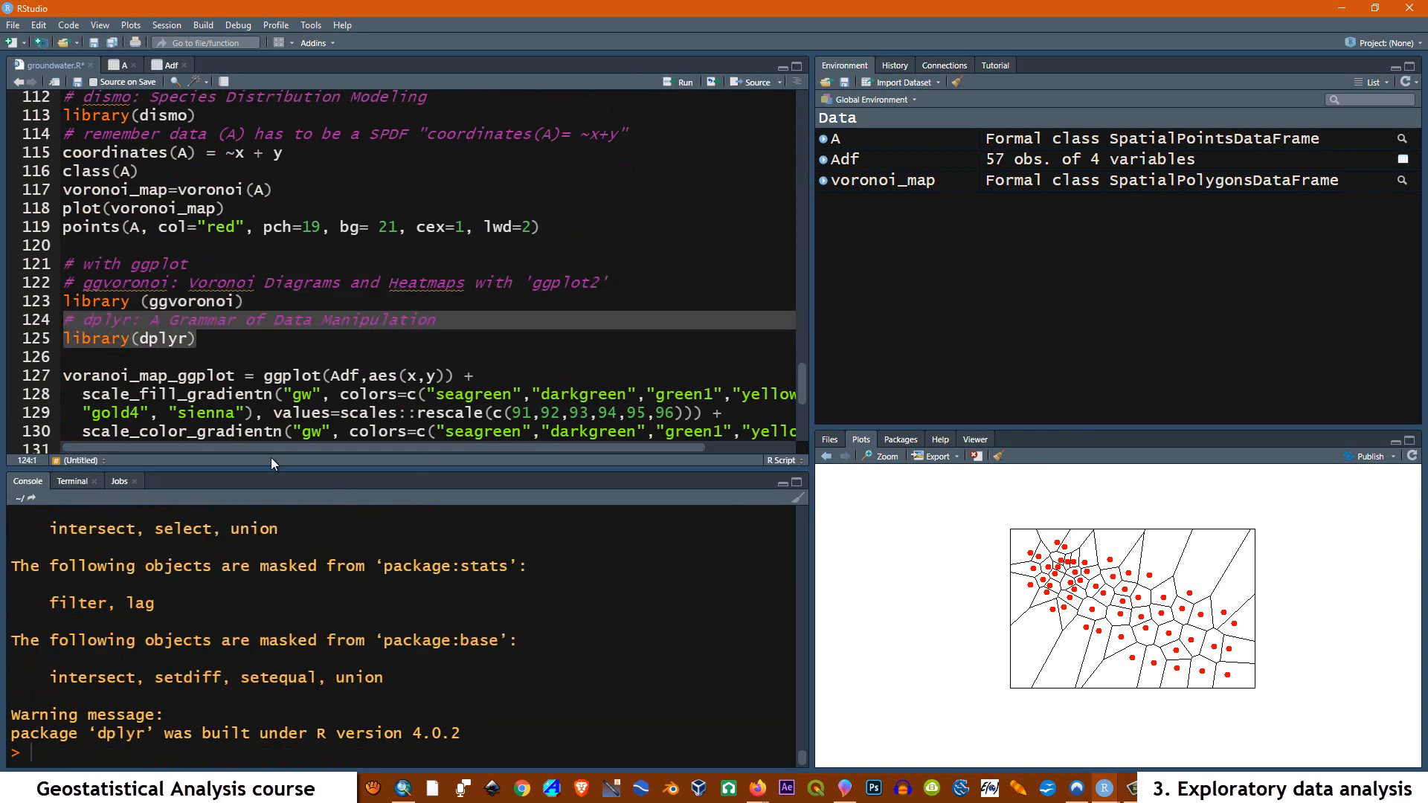
# - Review the ggplot definition of voranoi_map_ggplot and the geom_voronoi, geom_point and stat_voronoi layers added to it in the script
pyautogui.scroll(-3, 242, 358)
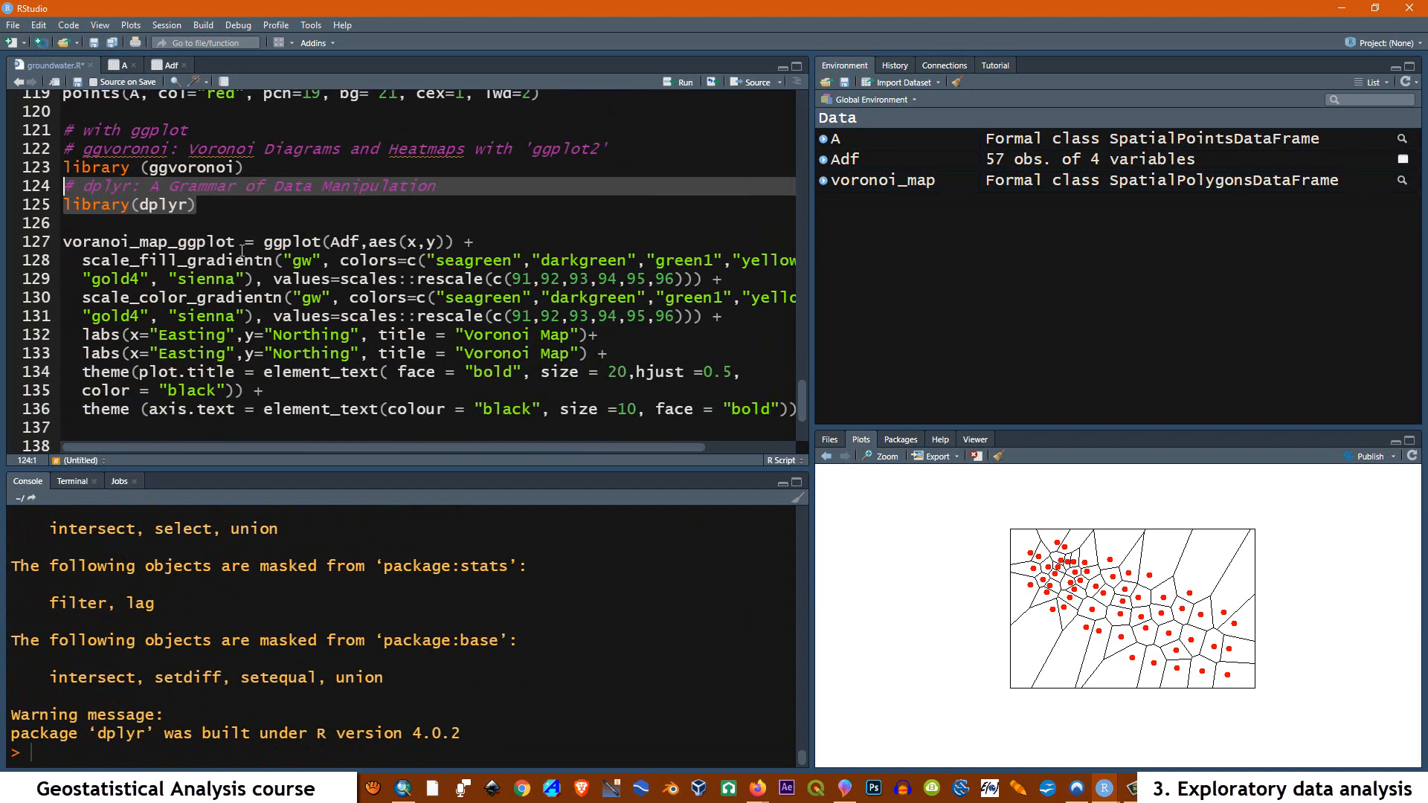
pyautogui.moveTo(235, 242); pyautogui.dragTo(63, 241)
pyautogui.moveTo(262, 242); pyautogui.dragTo(796, 409)
pyautogui.scroll(-3, 491, 372)
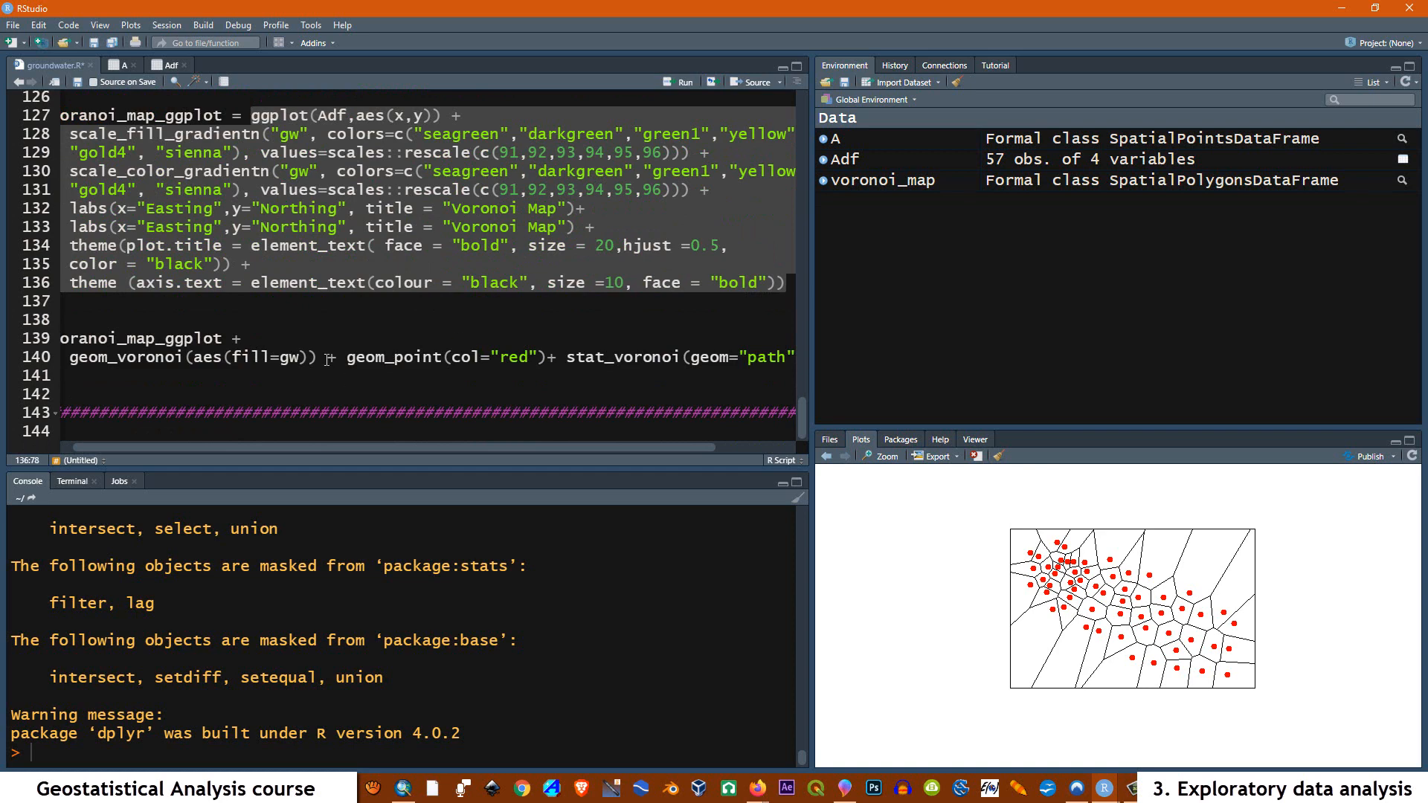
pyautogui.moveTo(319, 357); pyautogui.dragTo(71, 358)
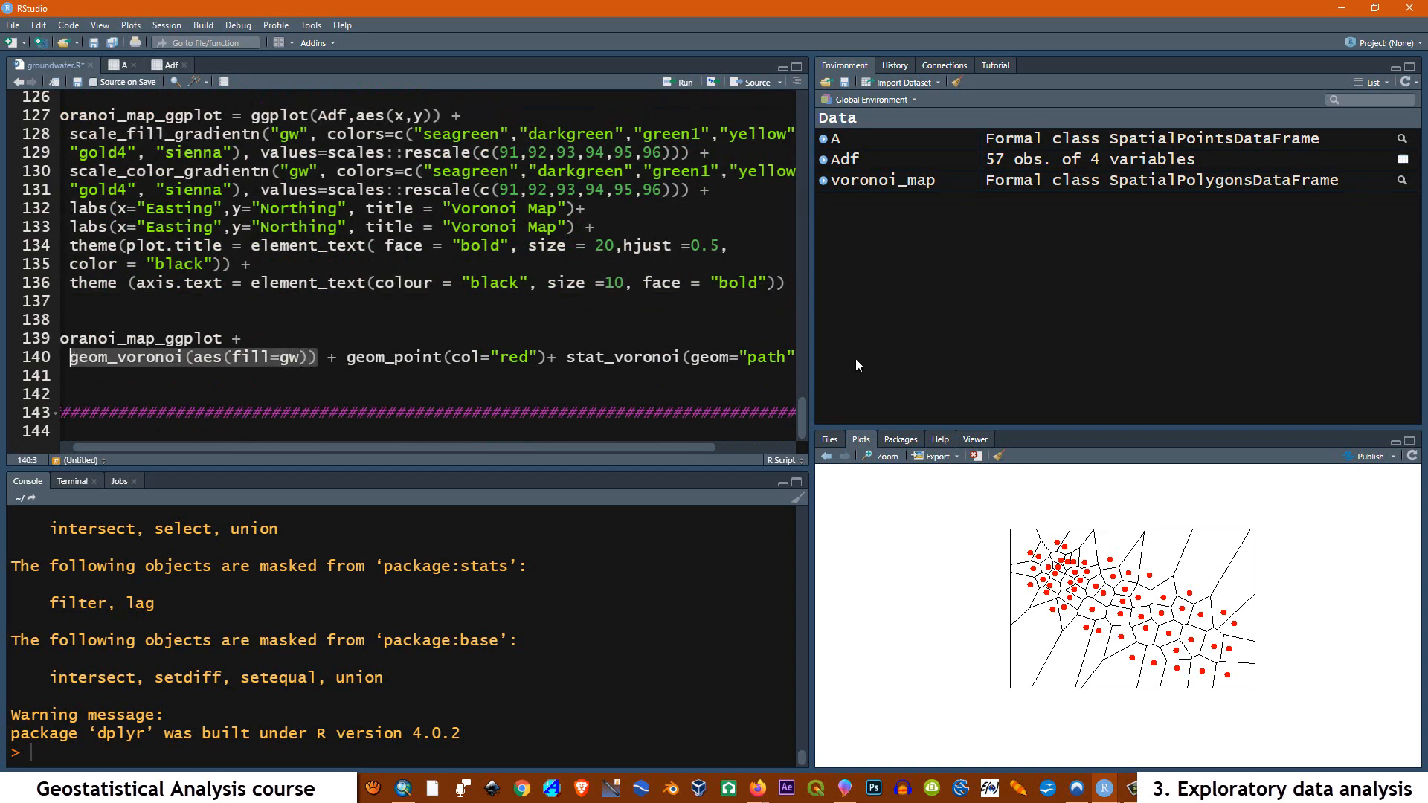
pyautogui.moveTo(341, 357); pyautogui.dragTo(662, 375)
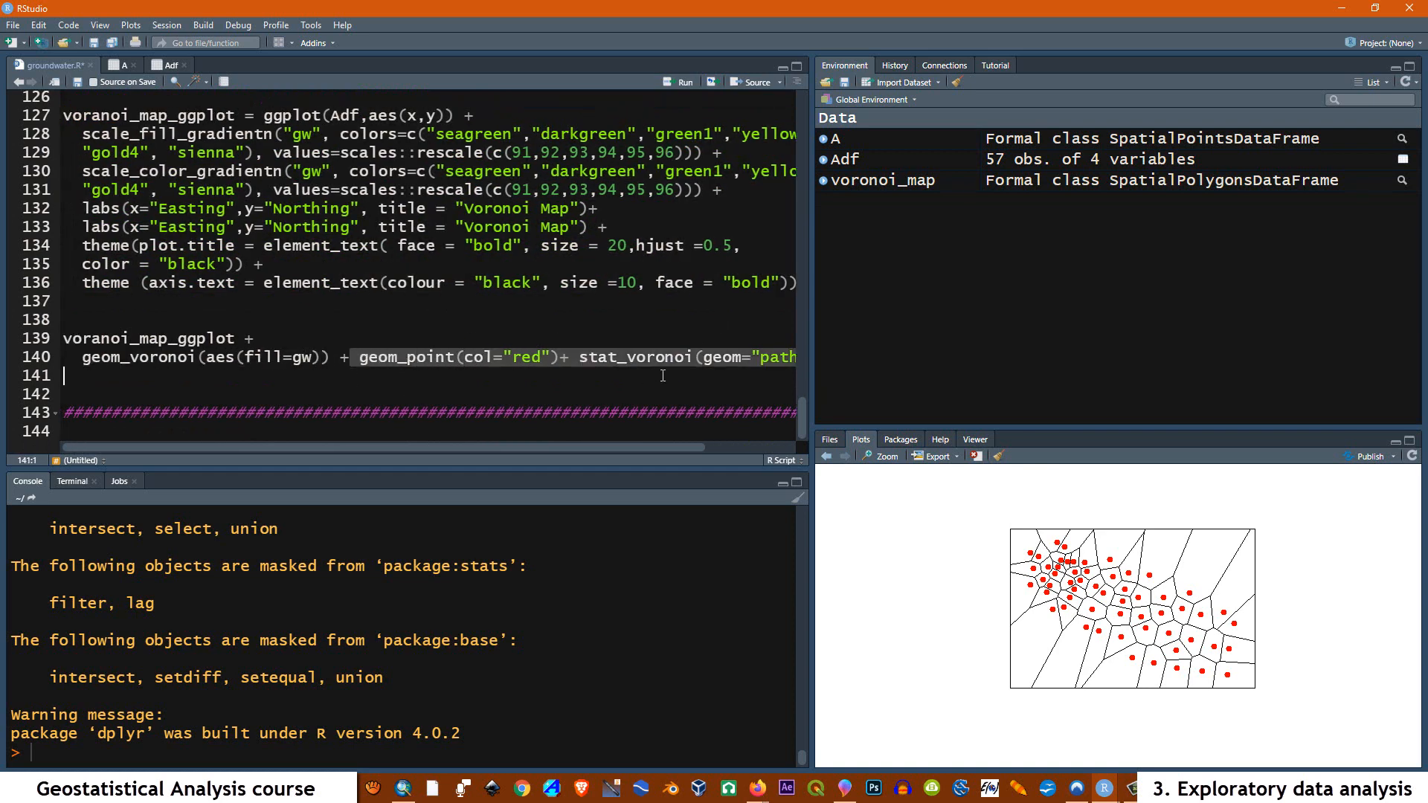
pyautogui.click(408, 325)
# - Run the voranoi_map_ggplot = ggplot(Adf,aes(x,y)) block with its gw color scales, Easting and Northing labels, "Voronoi Map" title and theme settings
pyautogui.scroll(1, 235, 306)
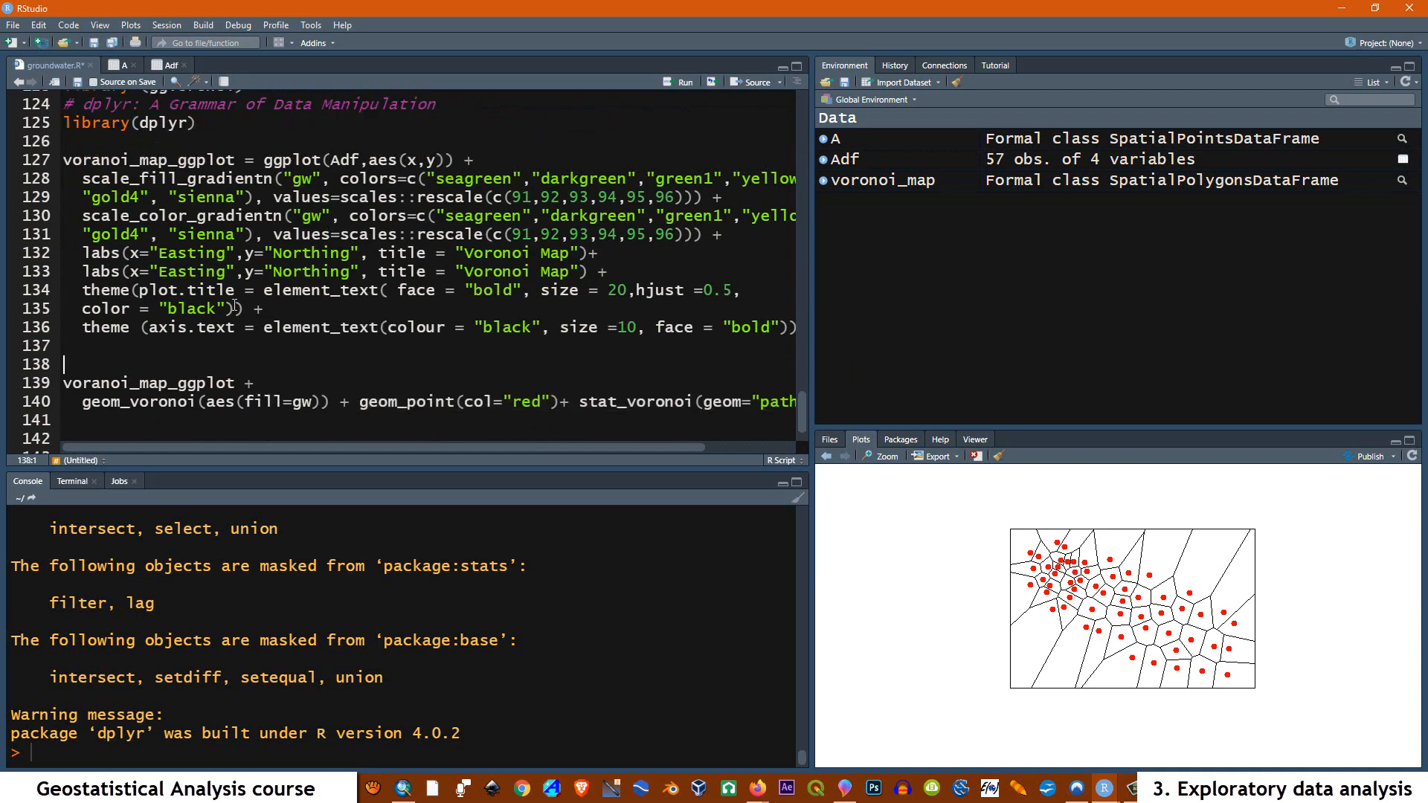
pyautogui.moveTo(635, 446); pyautogui.dragTo(696, 446)
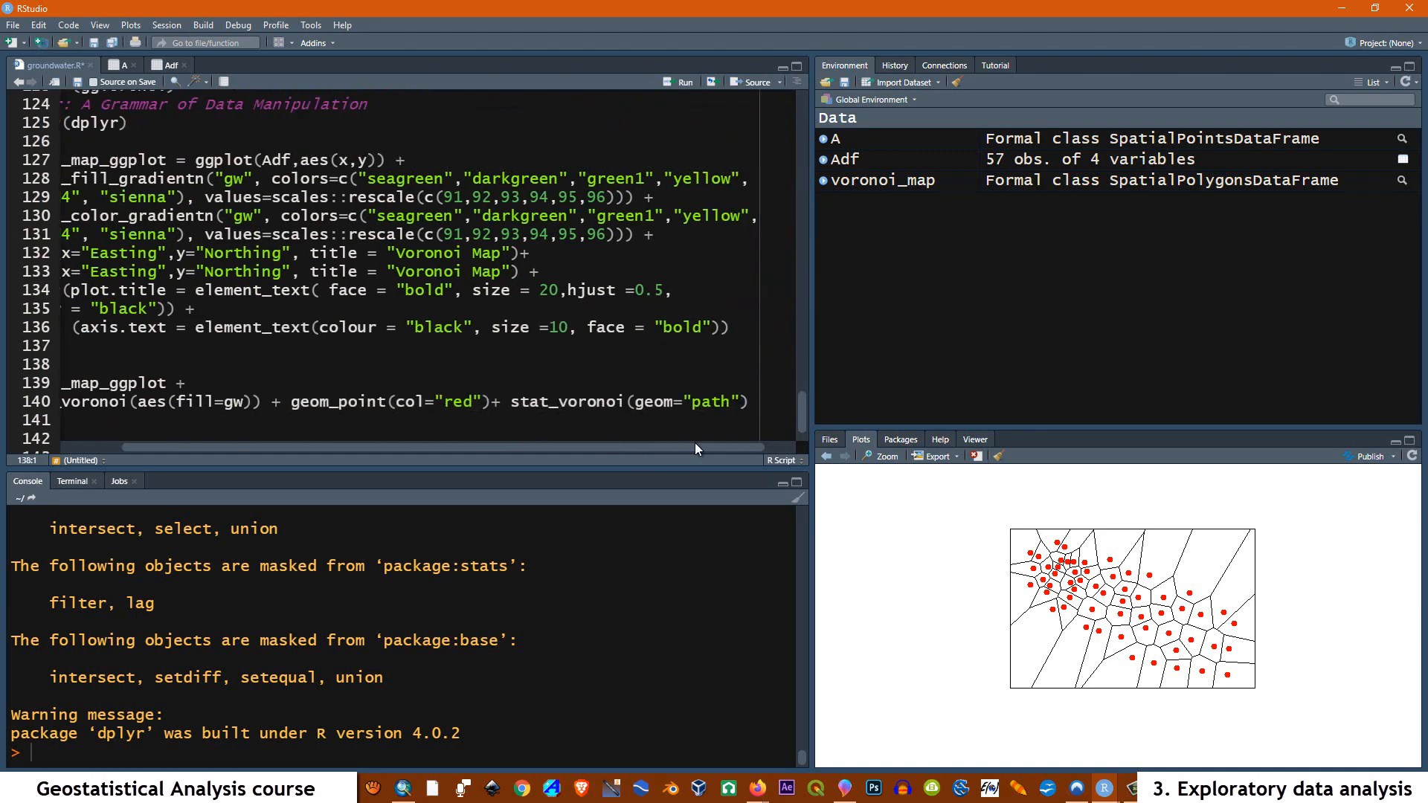
pyautogui.moveTo(731, 332); pyautogui.dragTo(40, 154)
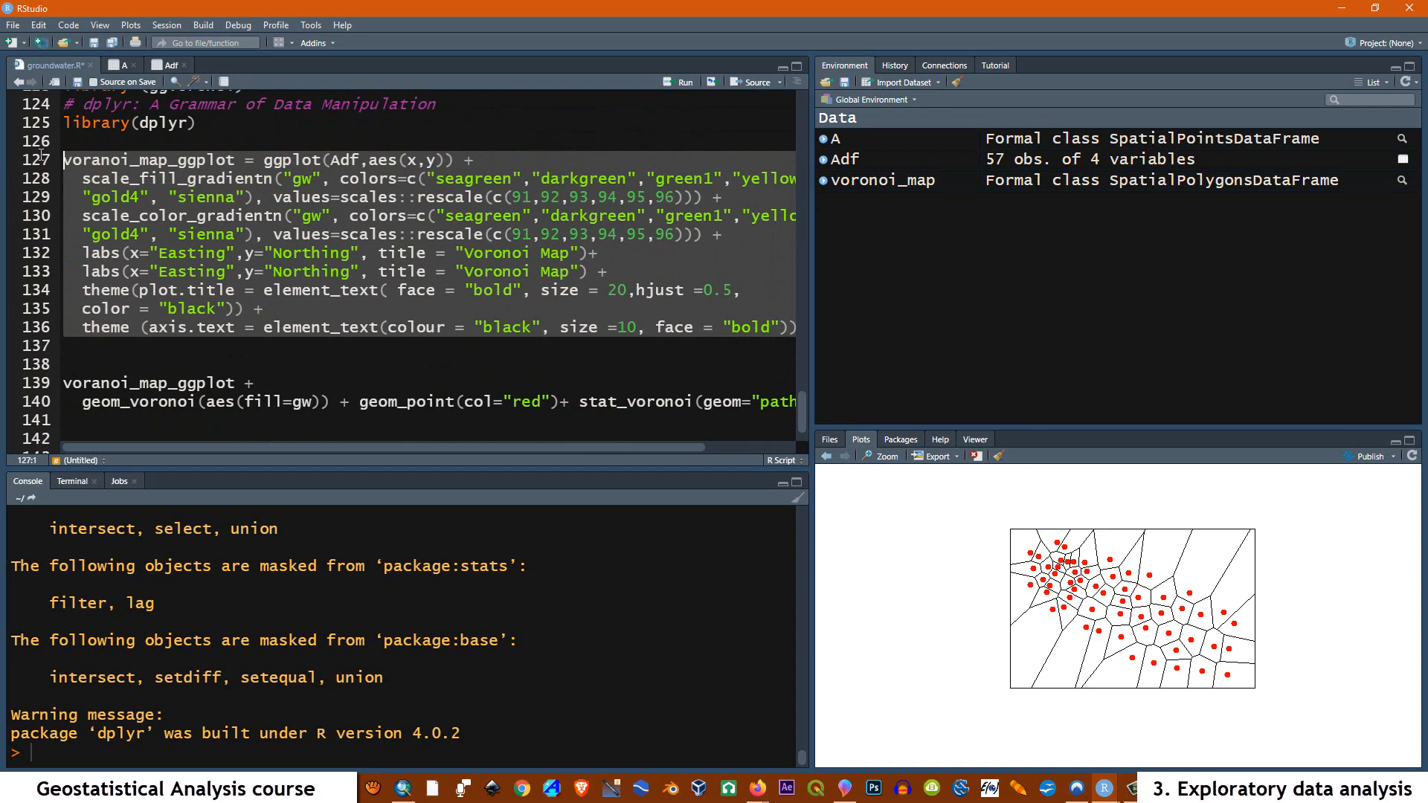
pyautogui.click(680, 82)
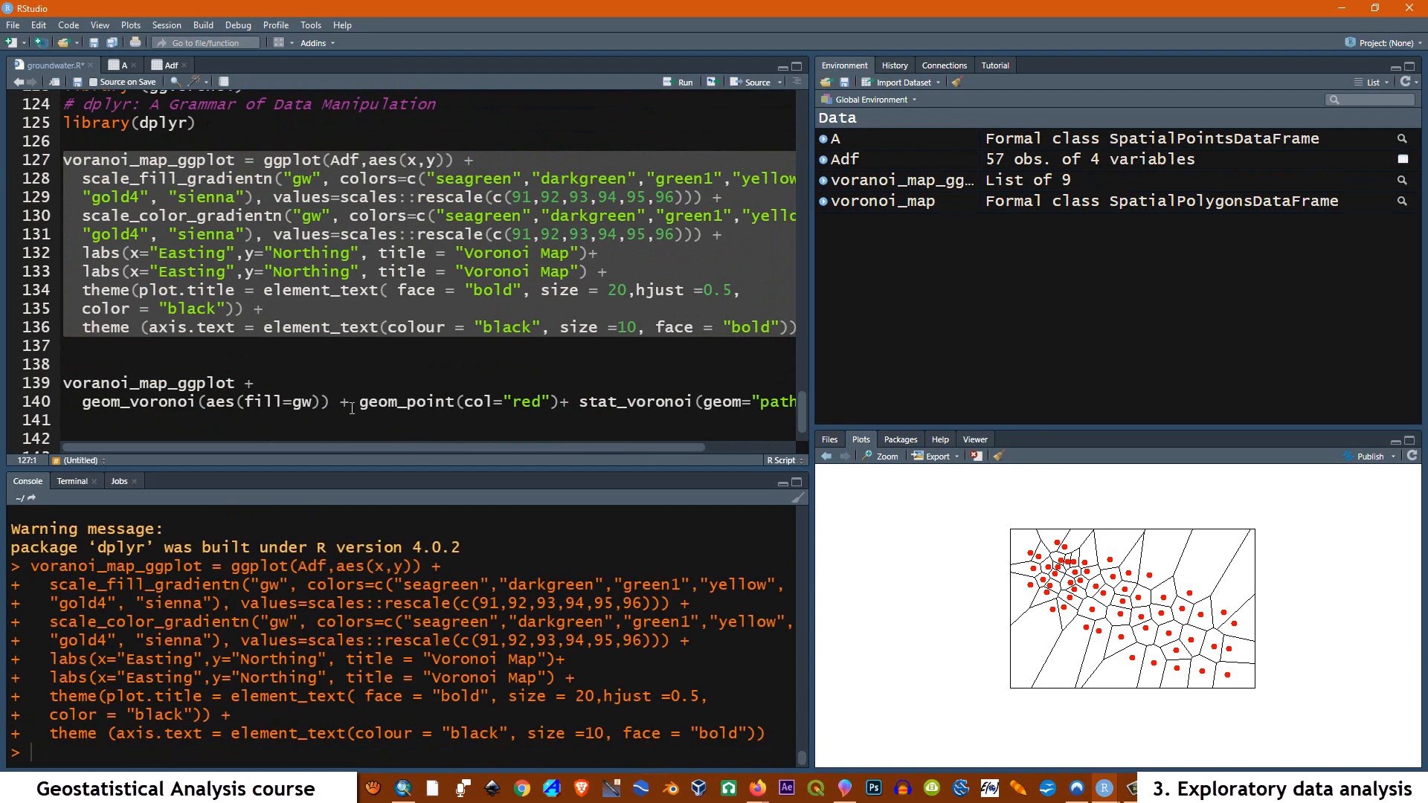
# - Plot voranoi_map_ggplot with geom_voronoi(aes(fill=gw)), geom_point(col="red") and stat_voronoi(geom="path"), and open the plot in an enlarged window
pyautogui.scroll(-1, 356, 414)
pyautogui.moveTo(330, 449); pyautogui.dragTo(597, 461)
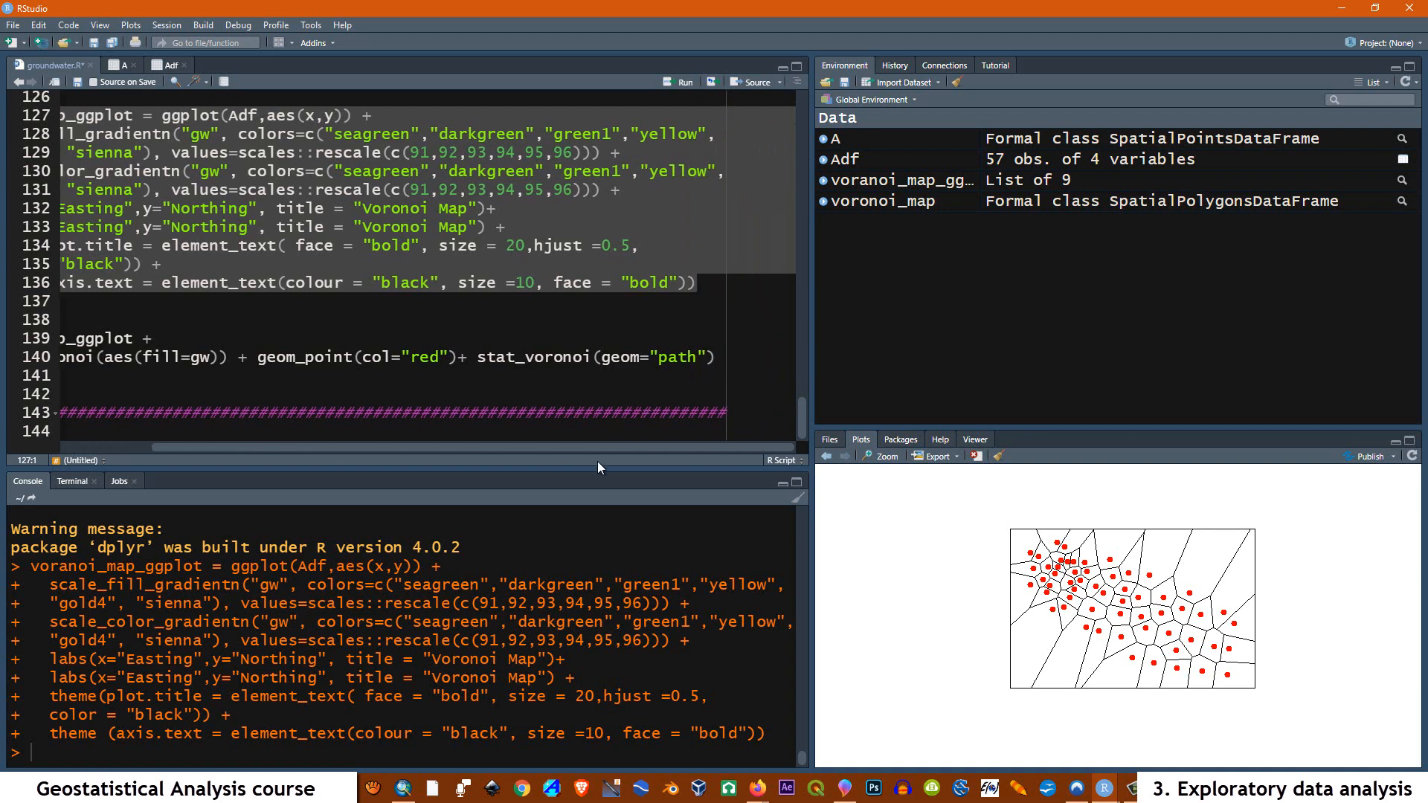
pyautogui.moveTo(716, 357); pyautogui.dragTo(23, 338)
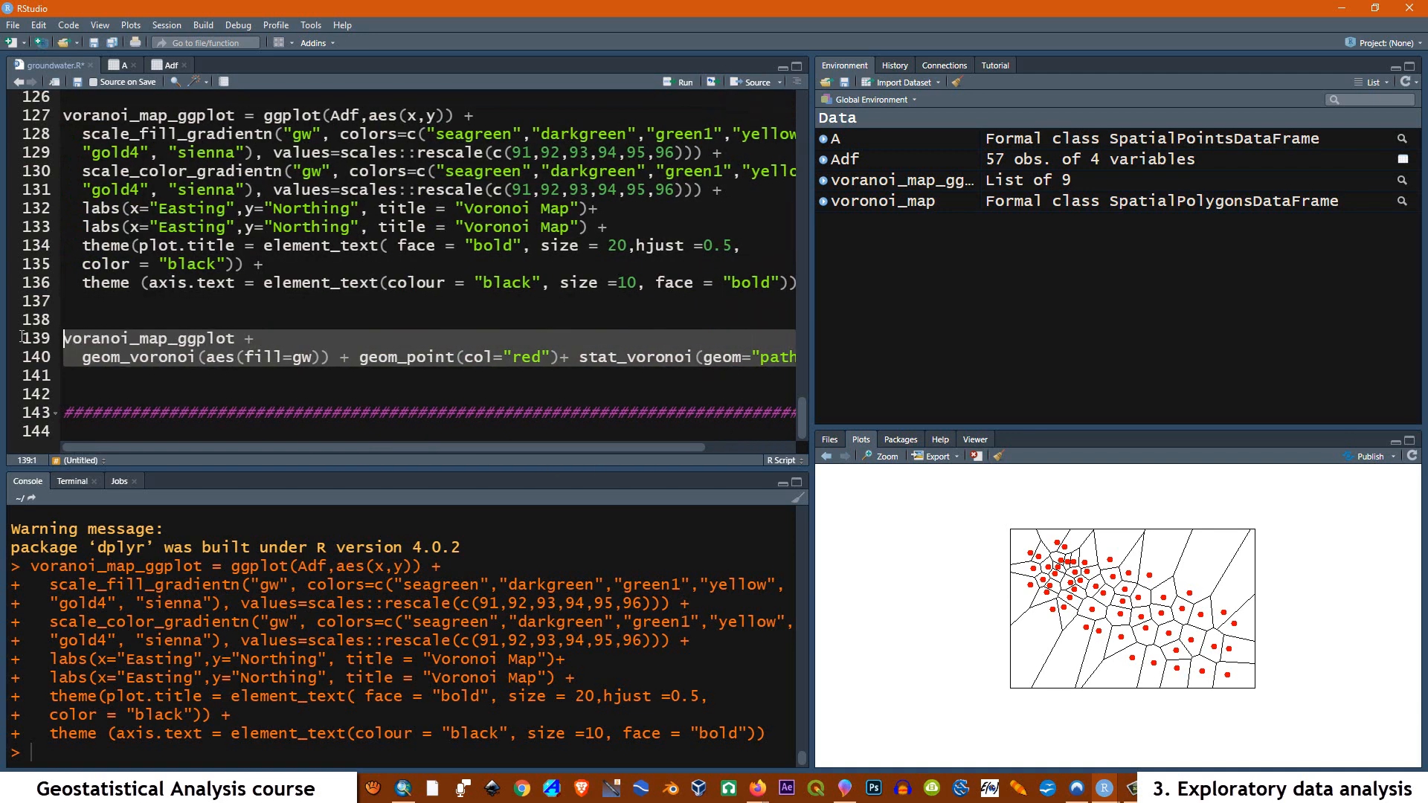
pyautogui.click(667, 85)
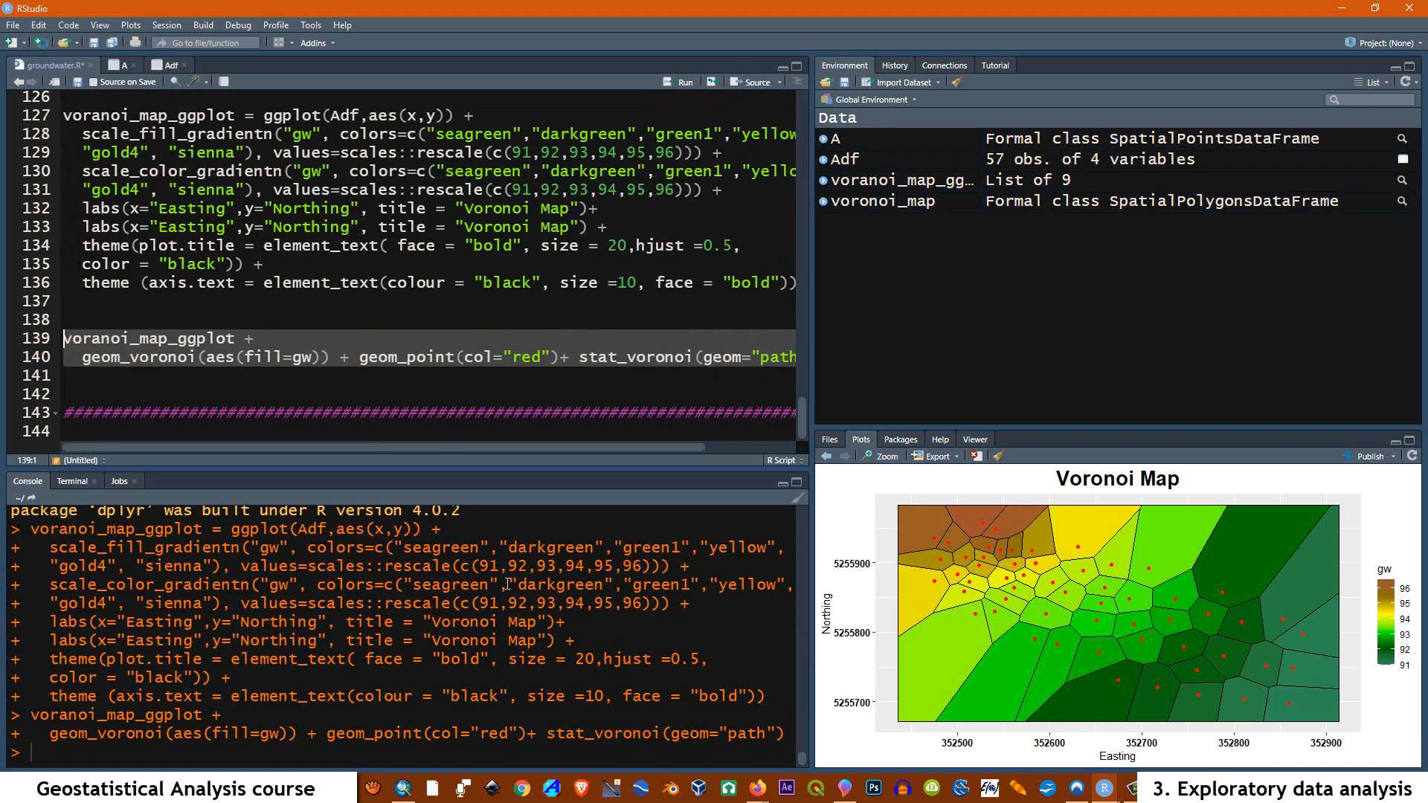
pyautogui.click(882, 456)
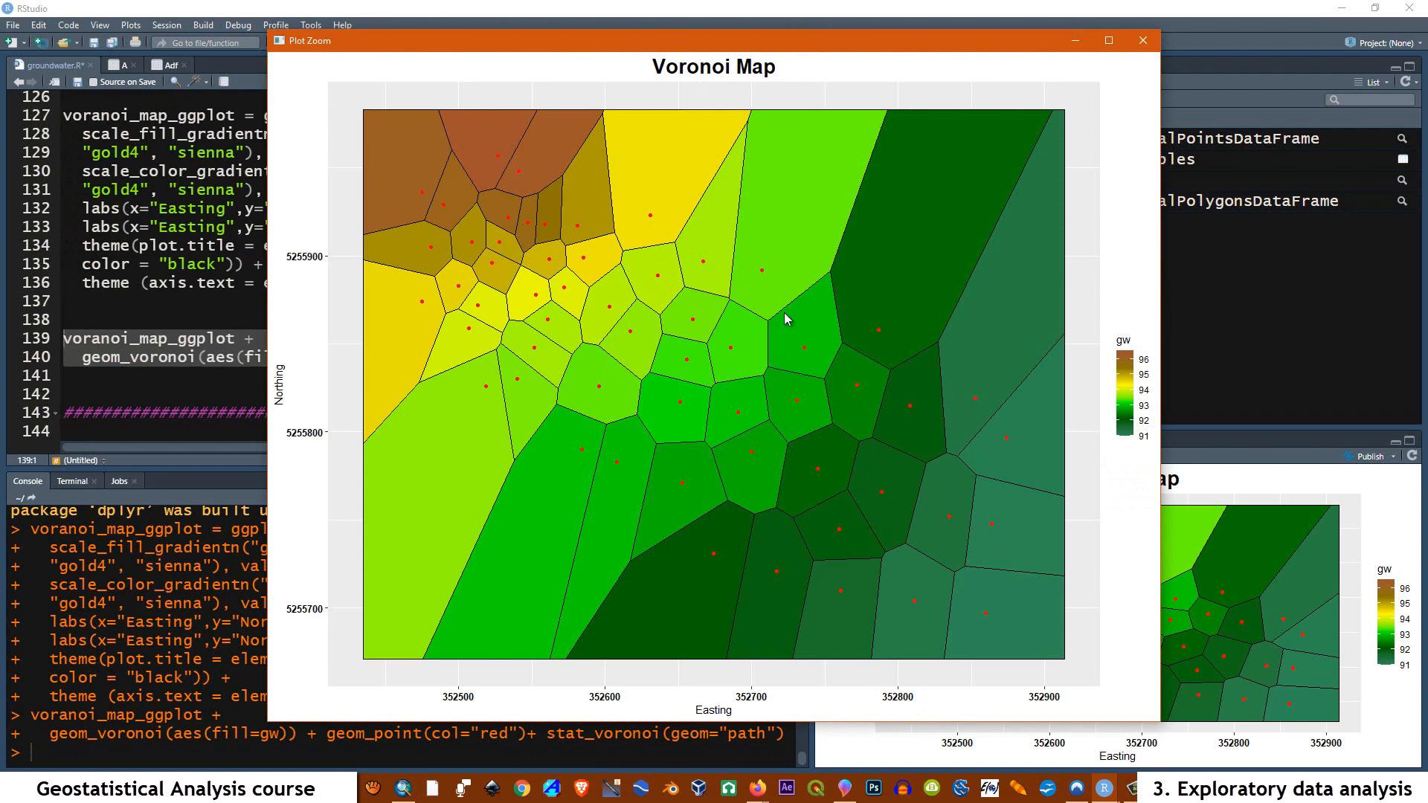
# - Capture the enlarged plot window, bring it into Paint 3D, and encircle the area of sample points with a red 8 px Marker loop
pyautogui.press('alt+Print')
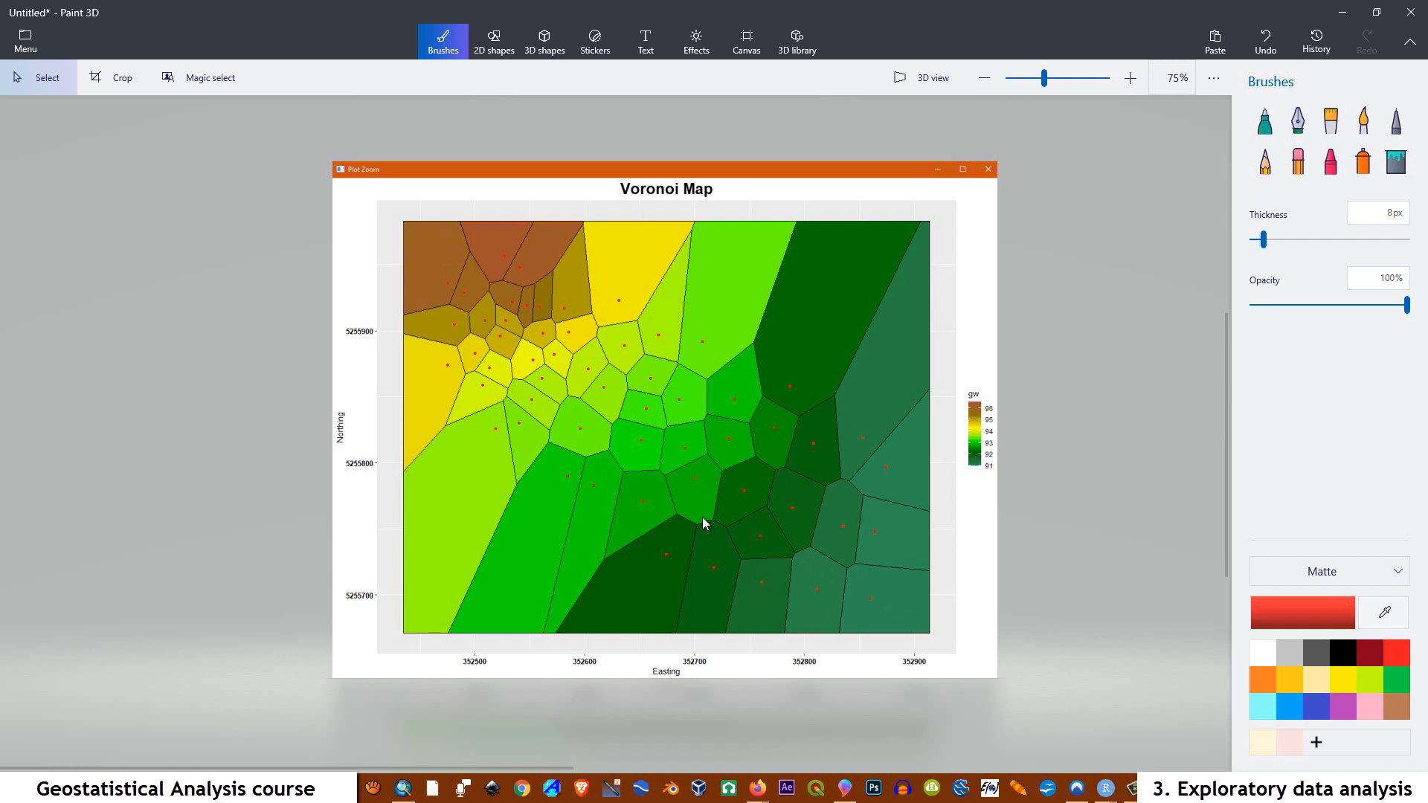
pyautogui.click(1264, 120)
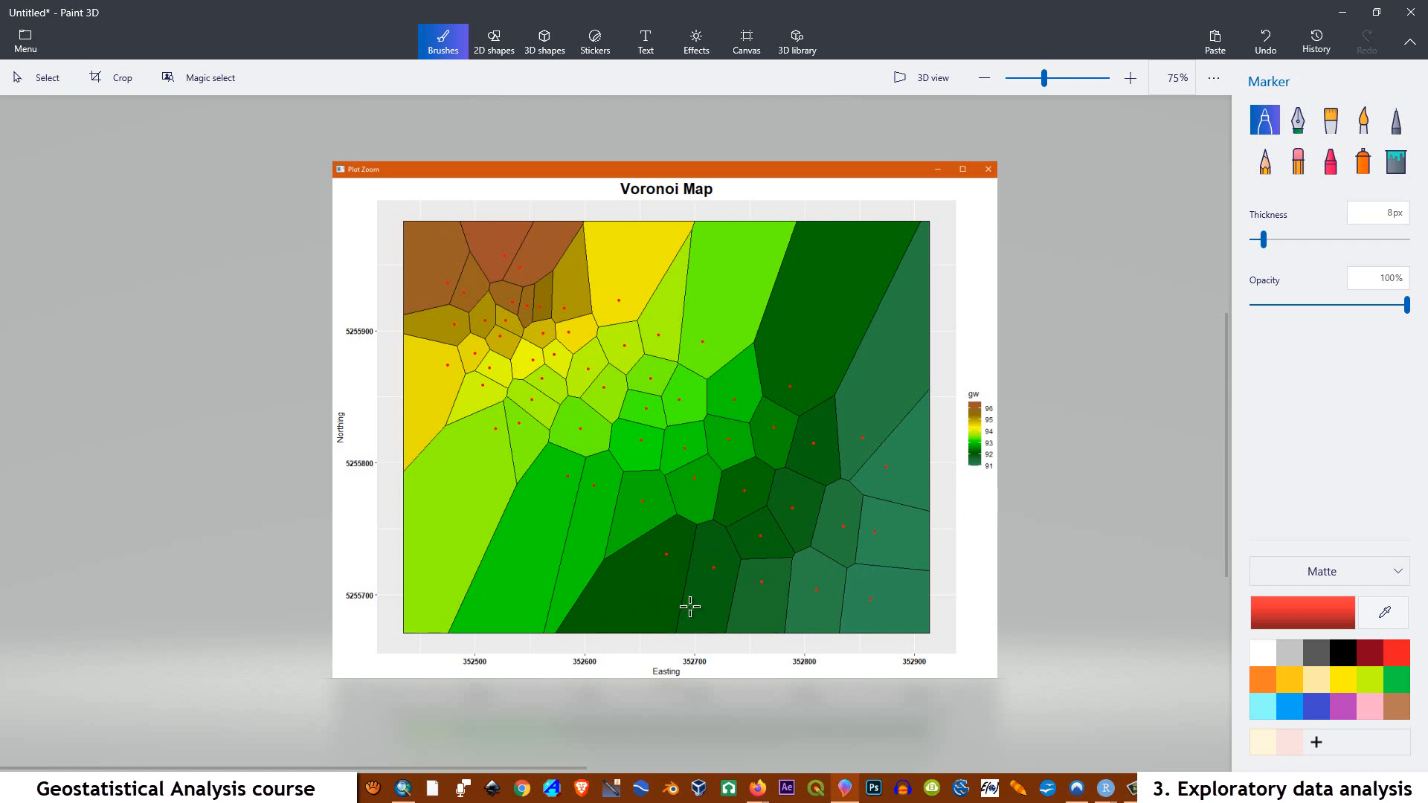
pyautogui.moveTo(707, 600)
pyautogui.mouseDown()
pyautogui.moveTo(545, 508)
pyautogui.moveTo(446, 399)
pyautogui.moveTo(423, 277)
pyautogui.moveTo(449, 248)
pyautogui.moveTo(569, 259)
pyautogui.moveTo(872, 434)
pyautogui.moveTo(901, 524)
pyautogui.moveTo(891, 594)
pyautogui.moveTo(848, 617)
pyautogui.moveTo(710, 601)
pyautogui.mouseUp()
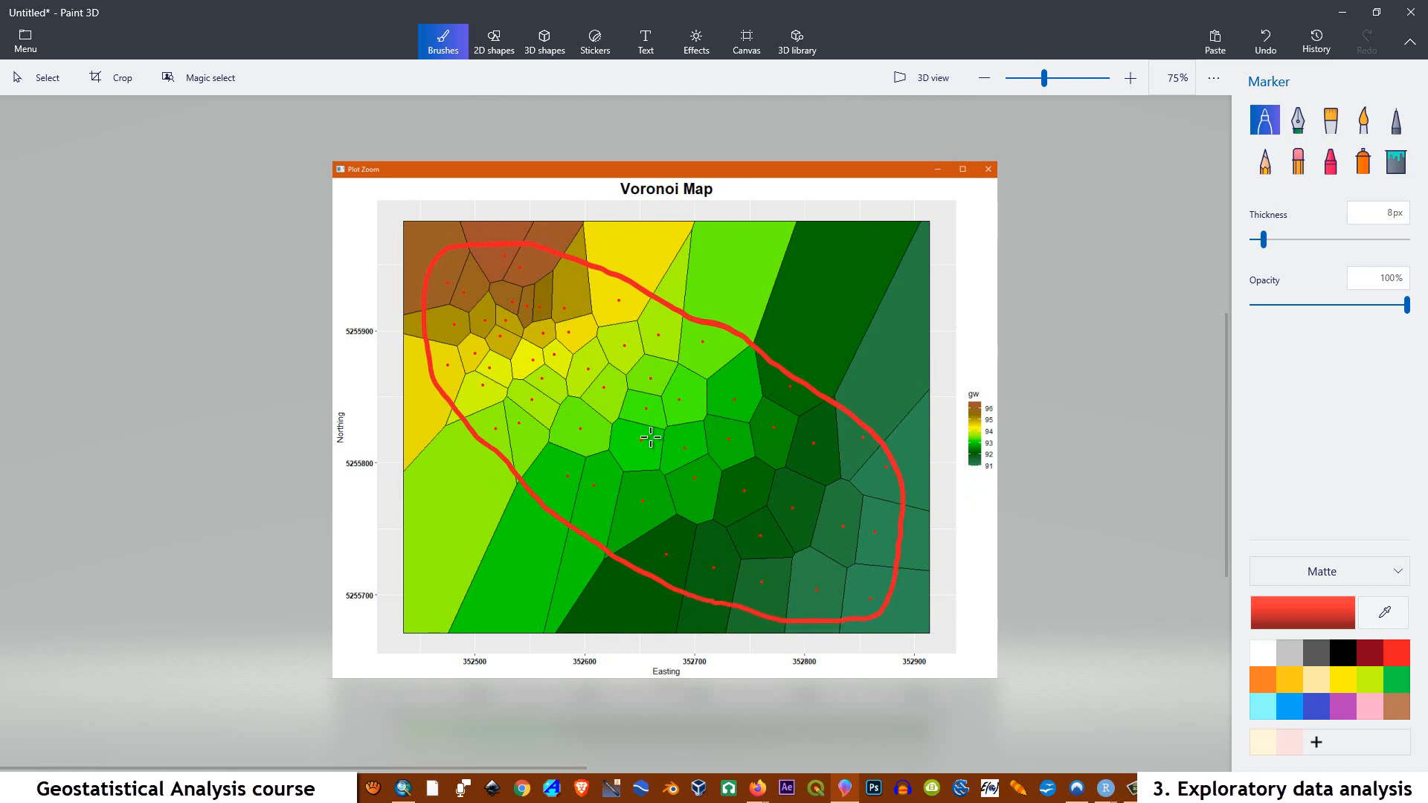